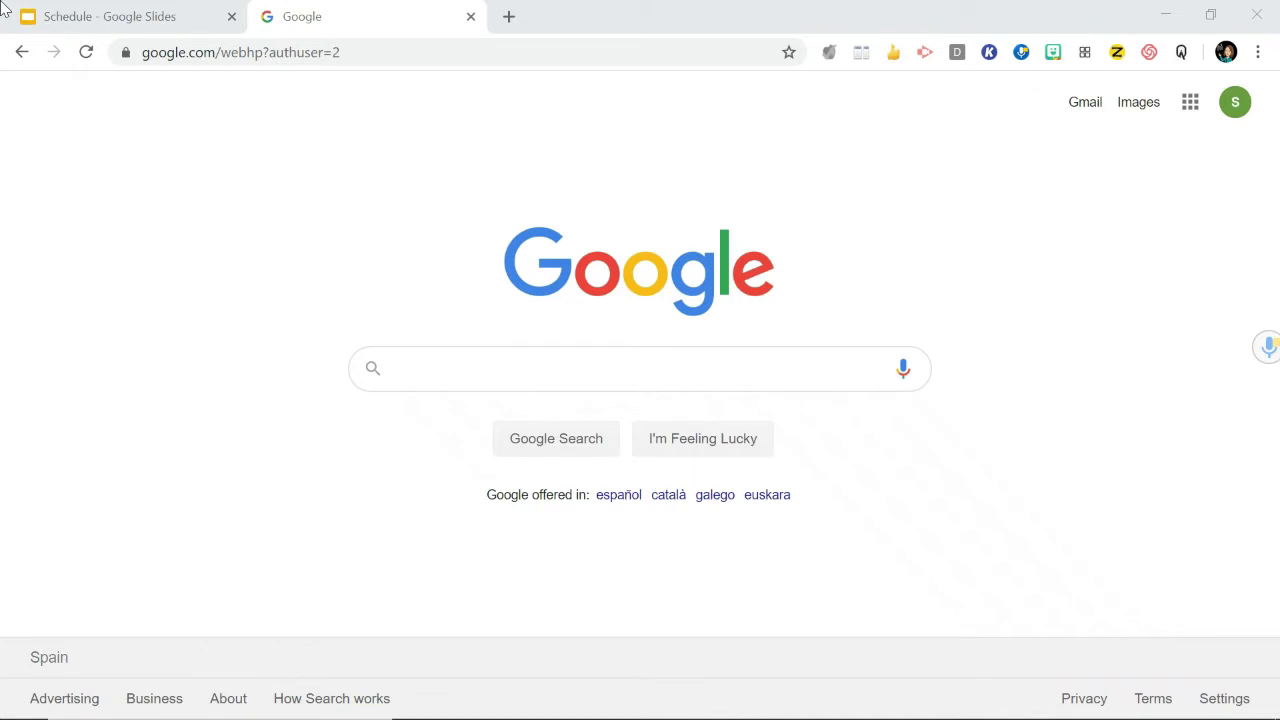
Step: Open Google Slides from the apps grid and start a new blank presentation
click(1191, 110)
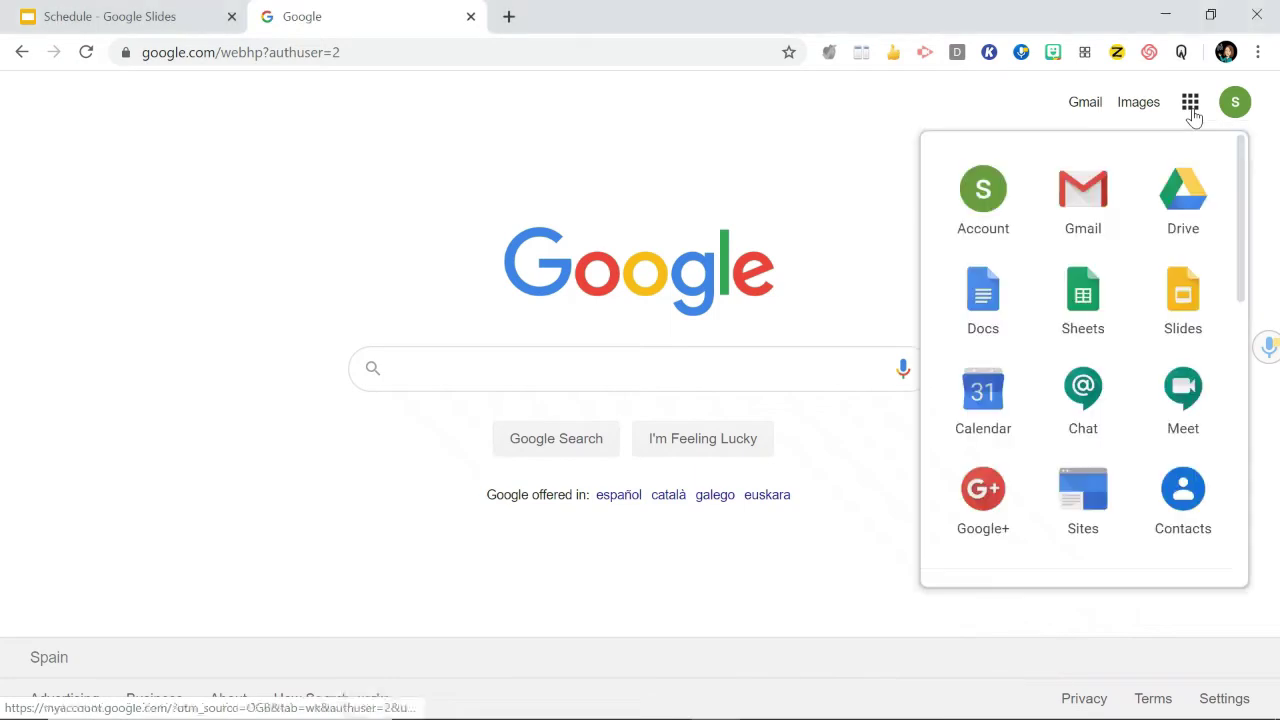
click(1183, 305)
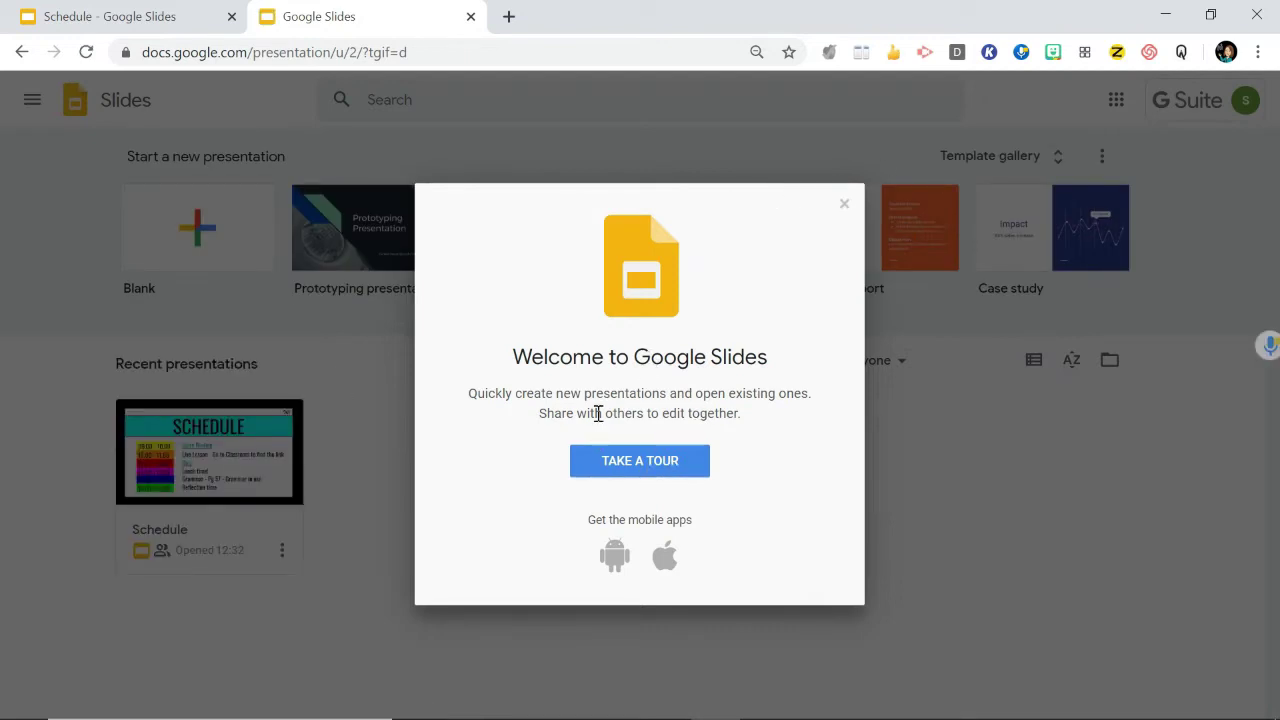
click(845, 206)
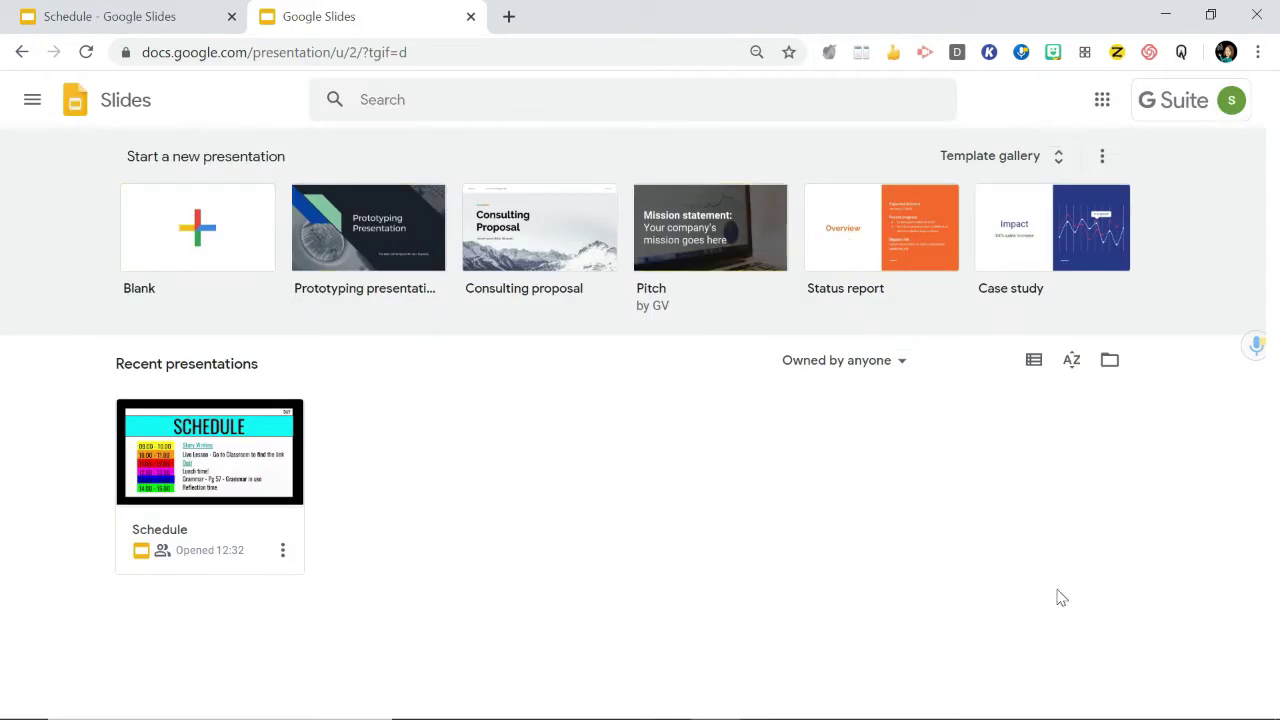
click(192, 232)
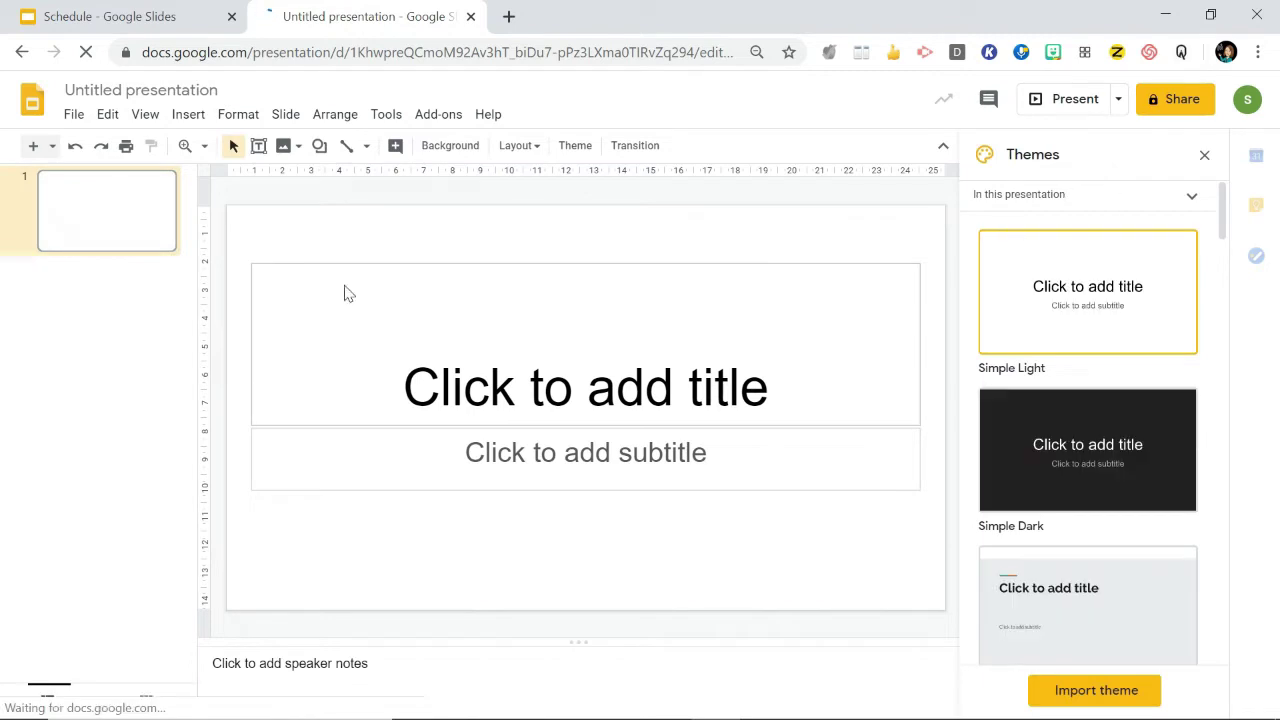
Step: Rename the presentation to 'Linguistics'
click(219, 92)
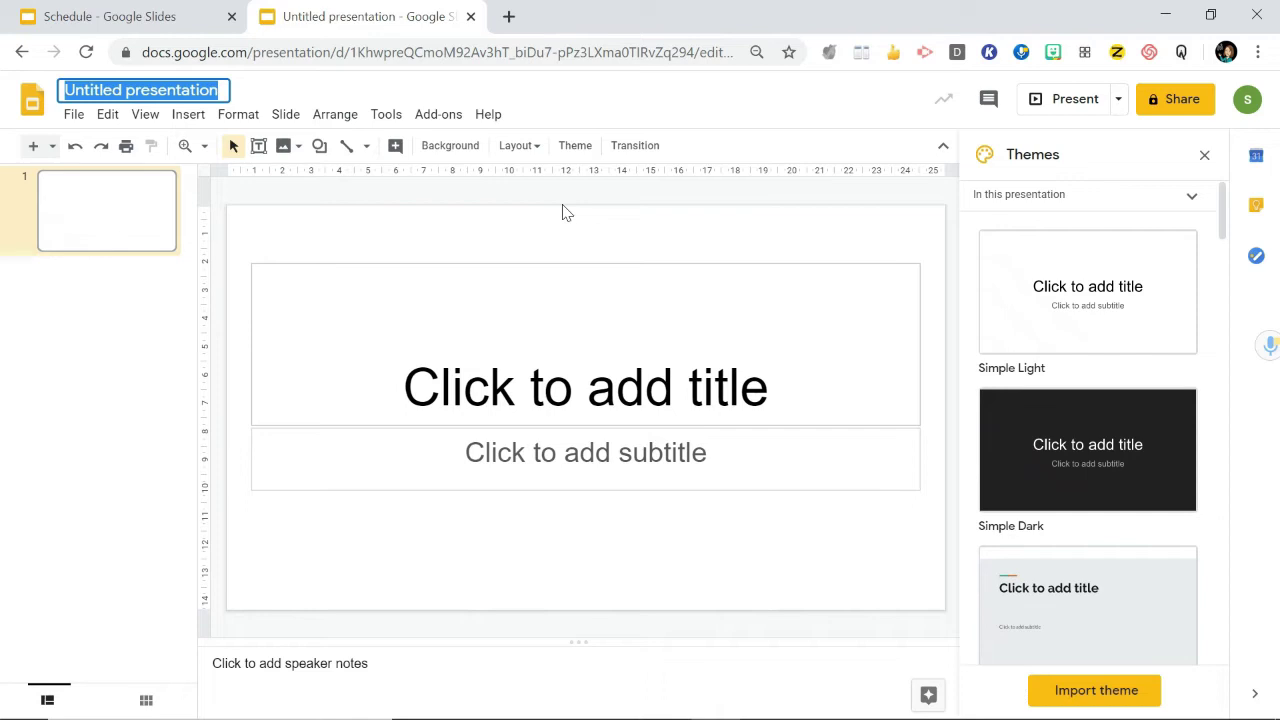
text(Linguistics)
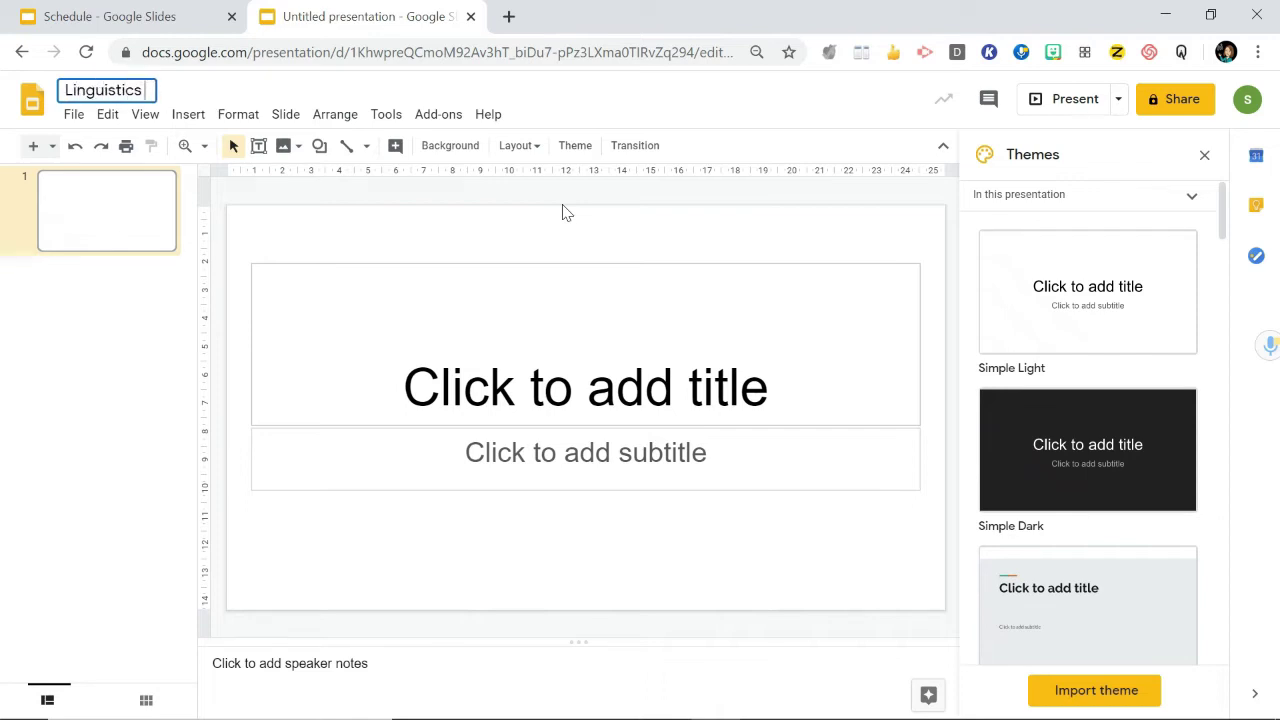
key(Return)
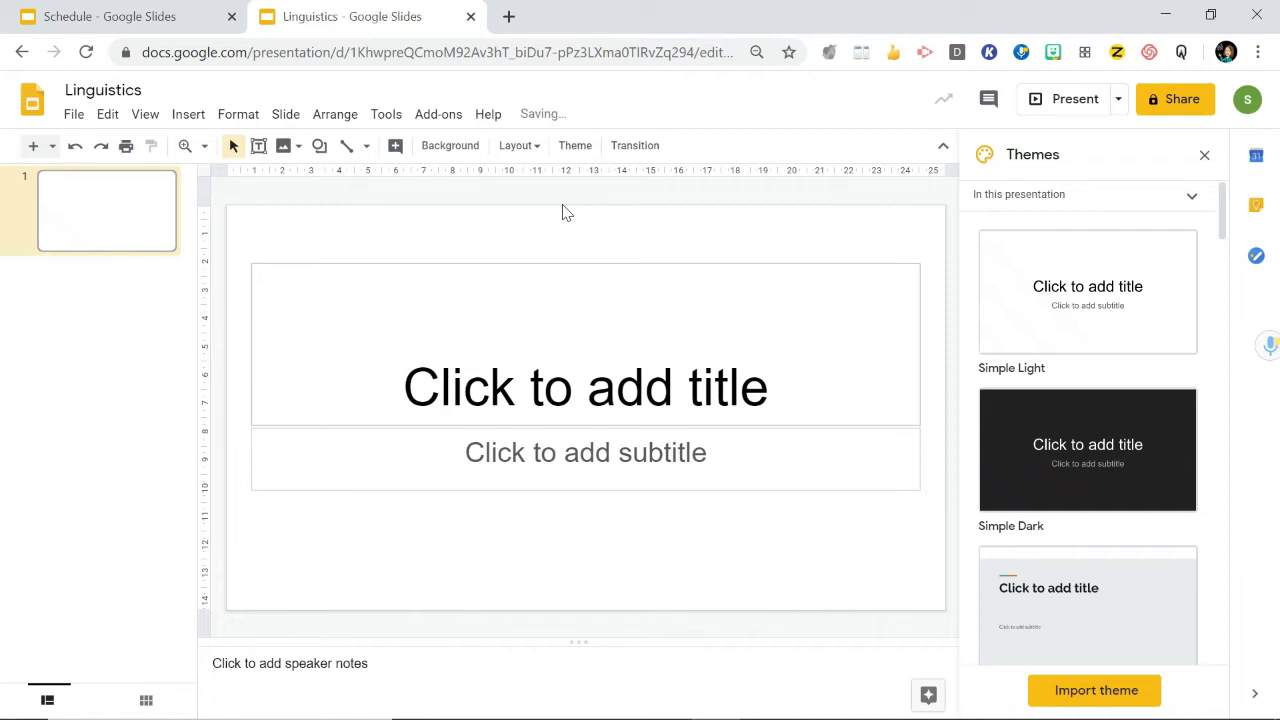
Step: Delete the title and subtitle placeholders from the first slide
click(500, 266)
key(Delete)
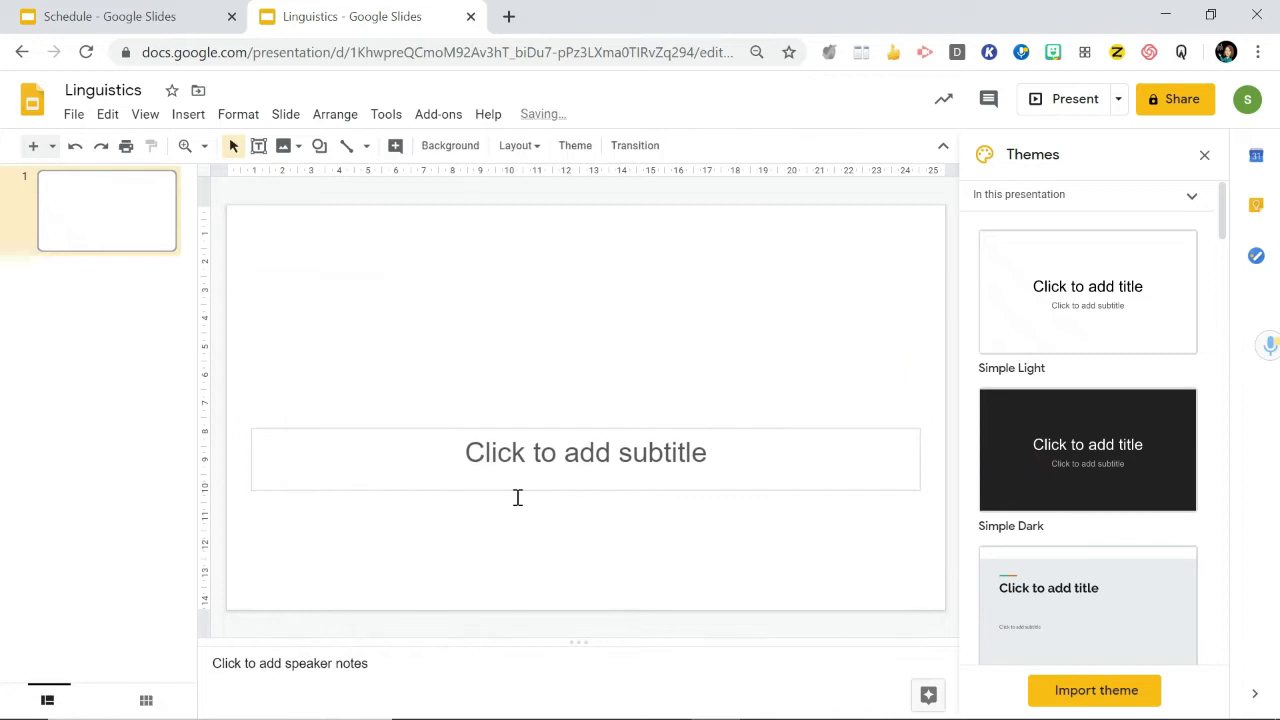
click(531, 430)
key(Escape)
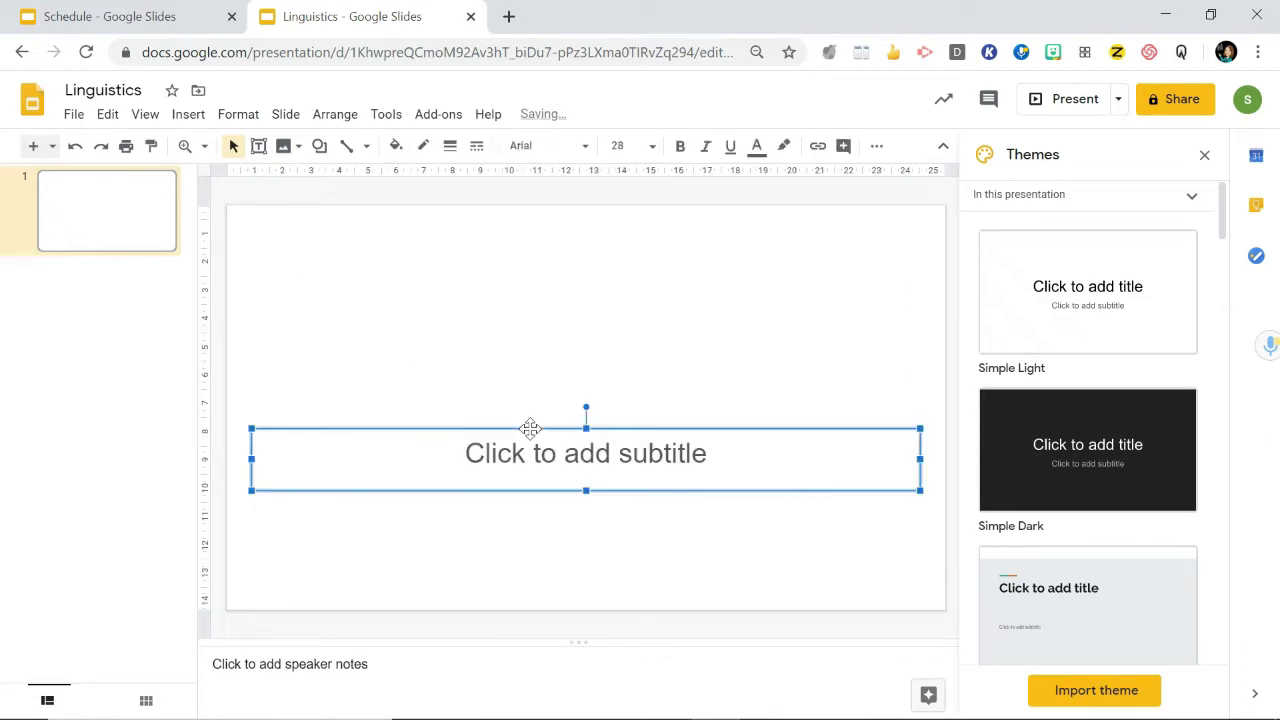
key(Delete)
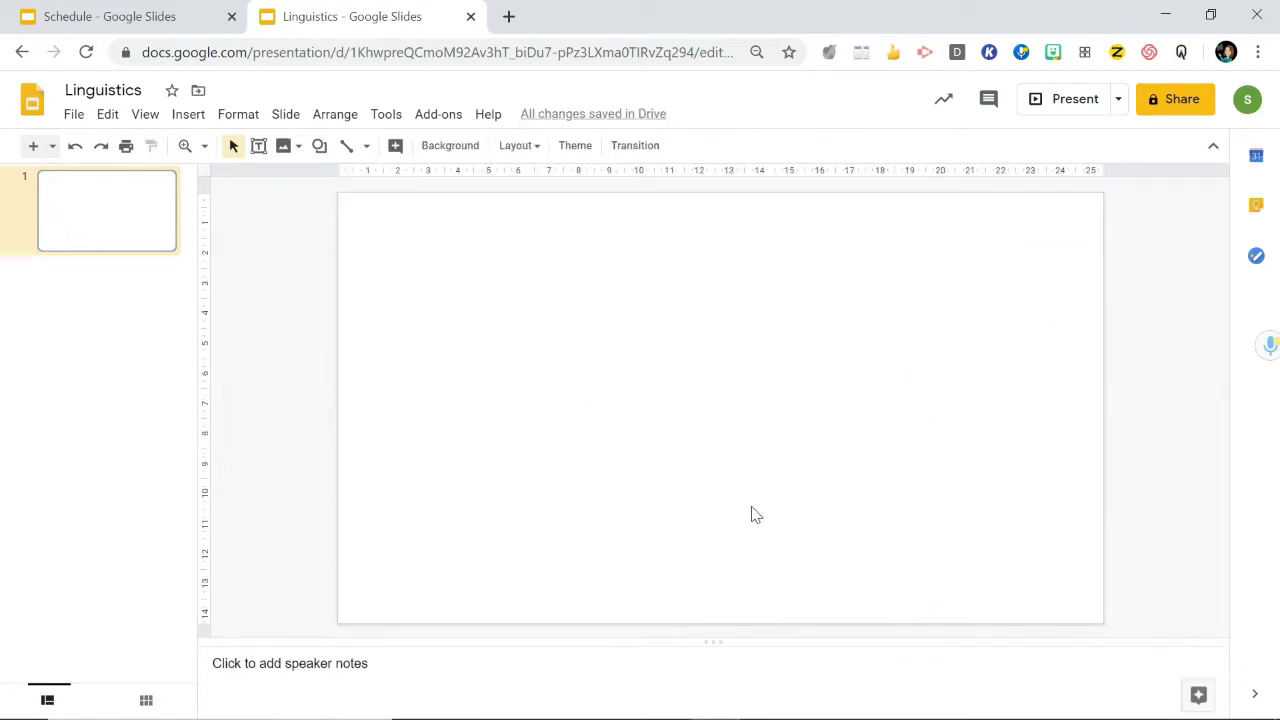
Step: Give the slide a solid cyan background colour
click(447, 149)
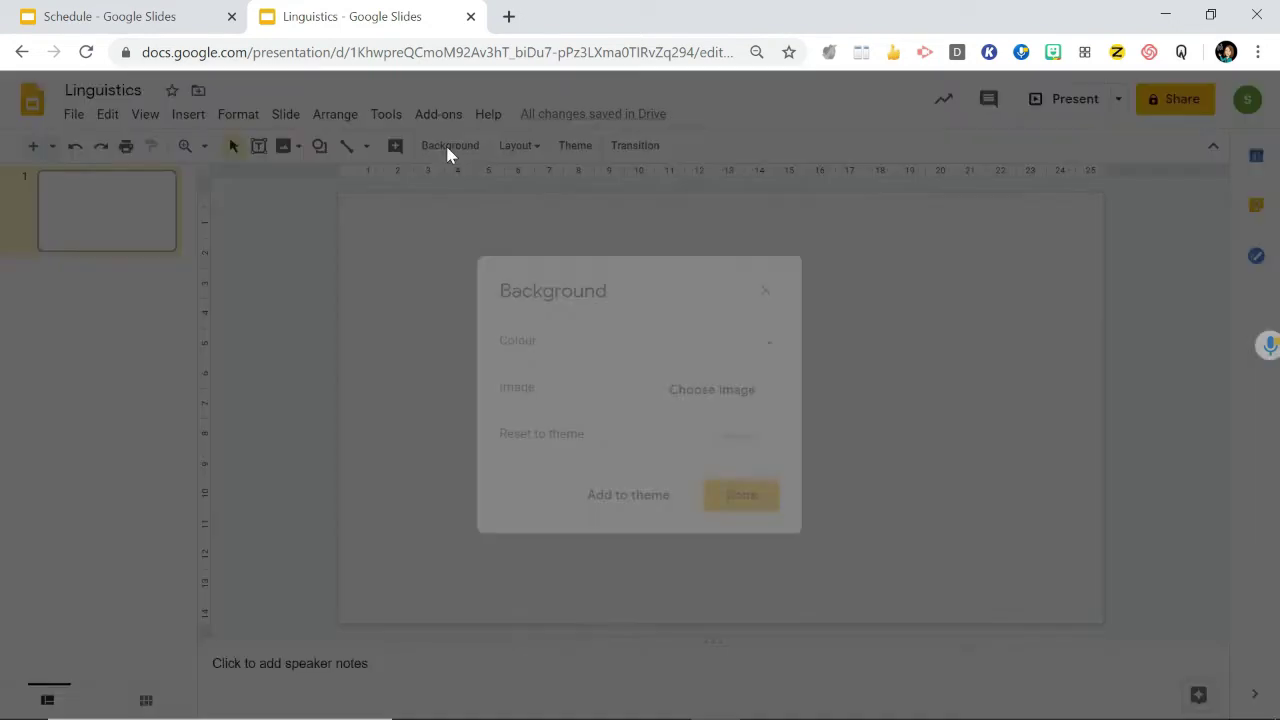
click(757, 343)
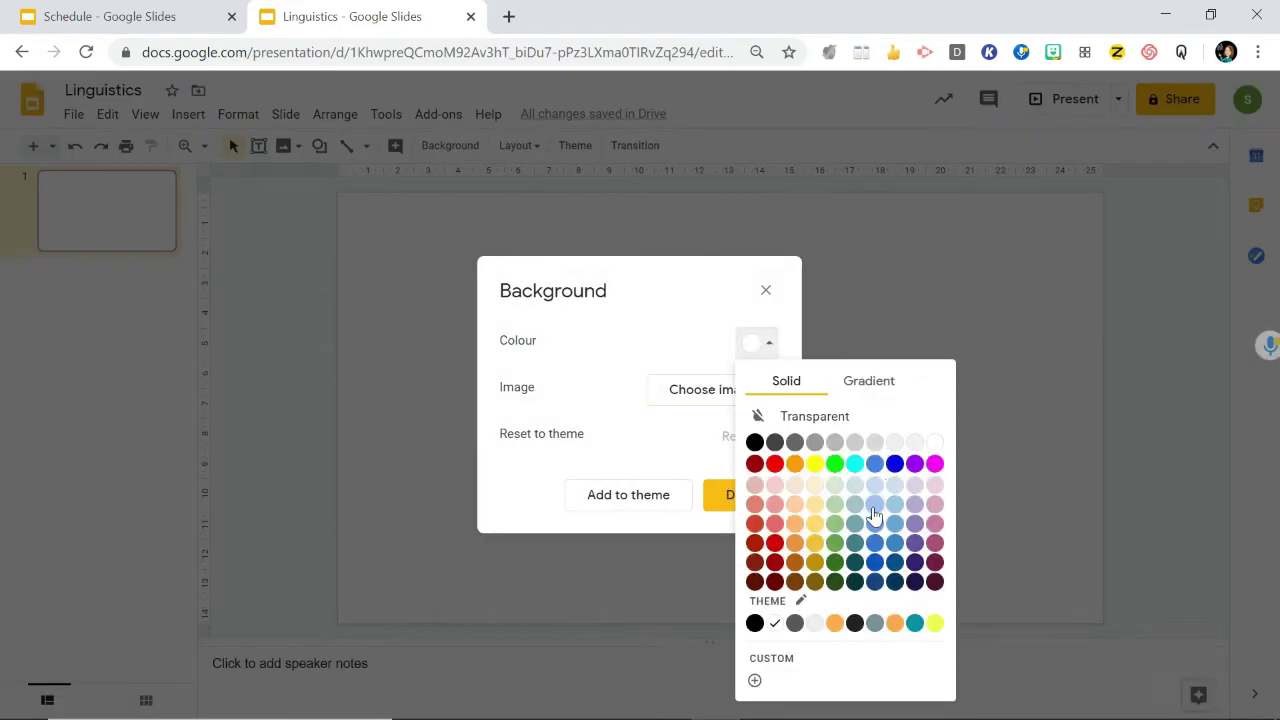
click(856, 466)
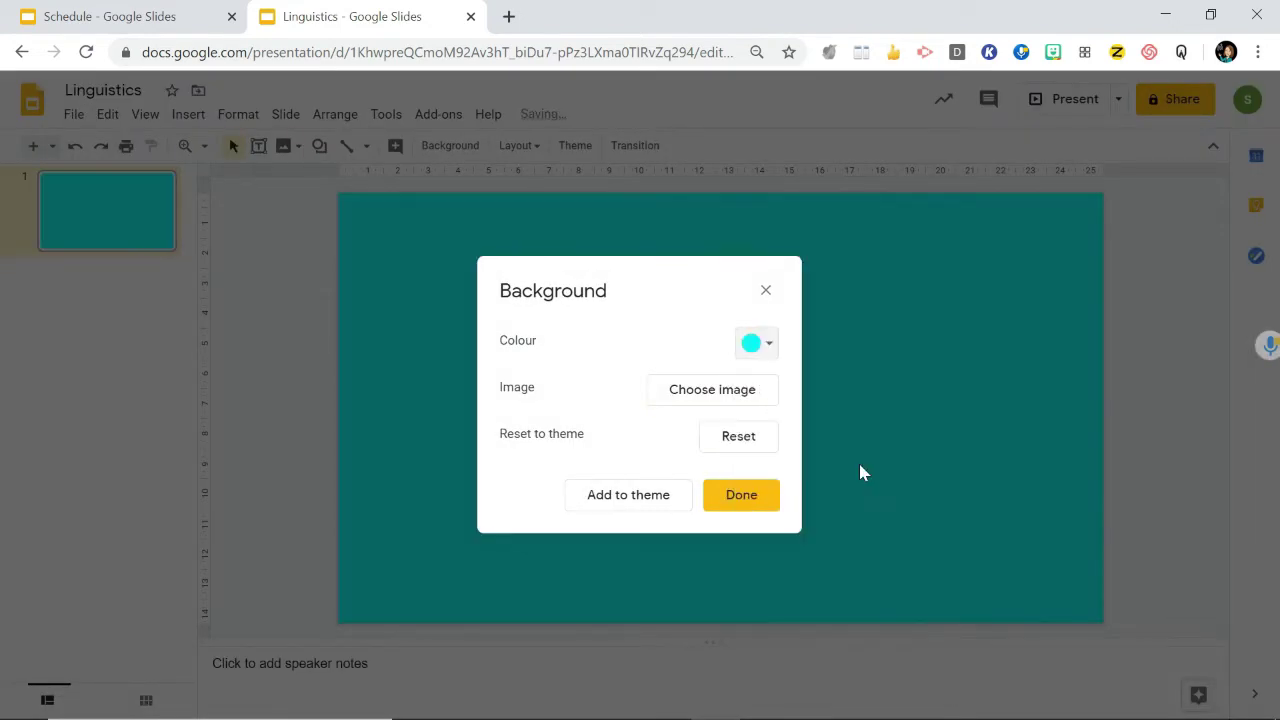
click(778, 502)
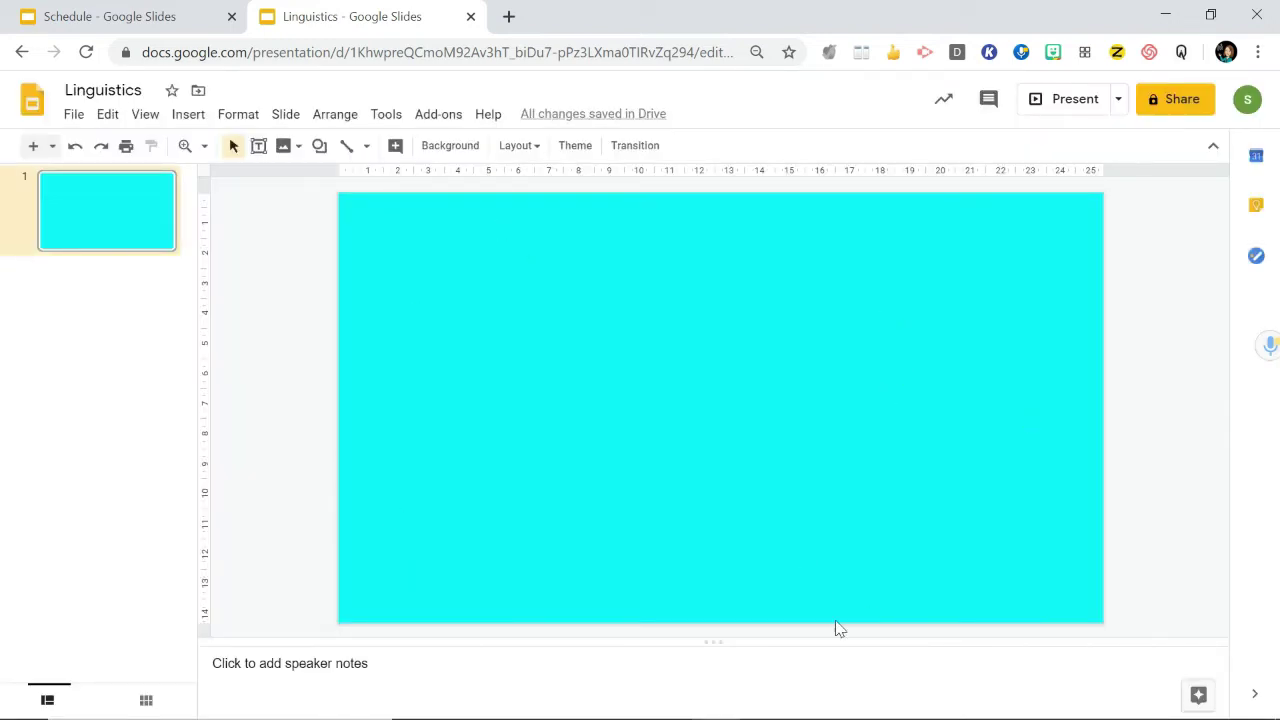
click(190, 118)
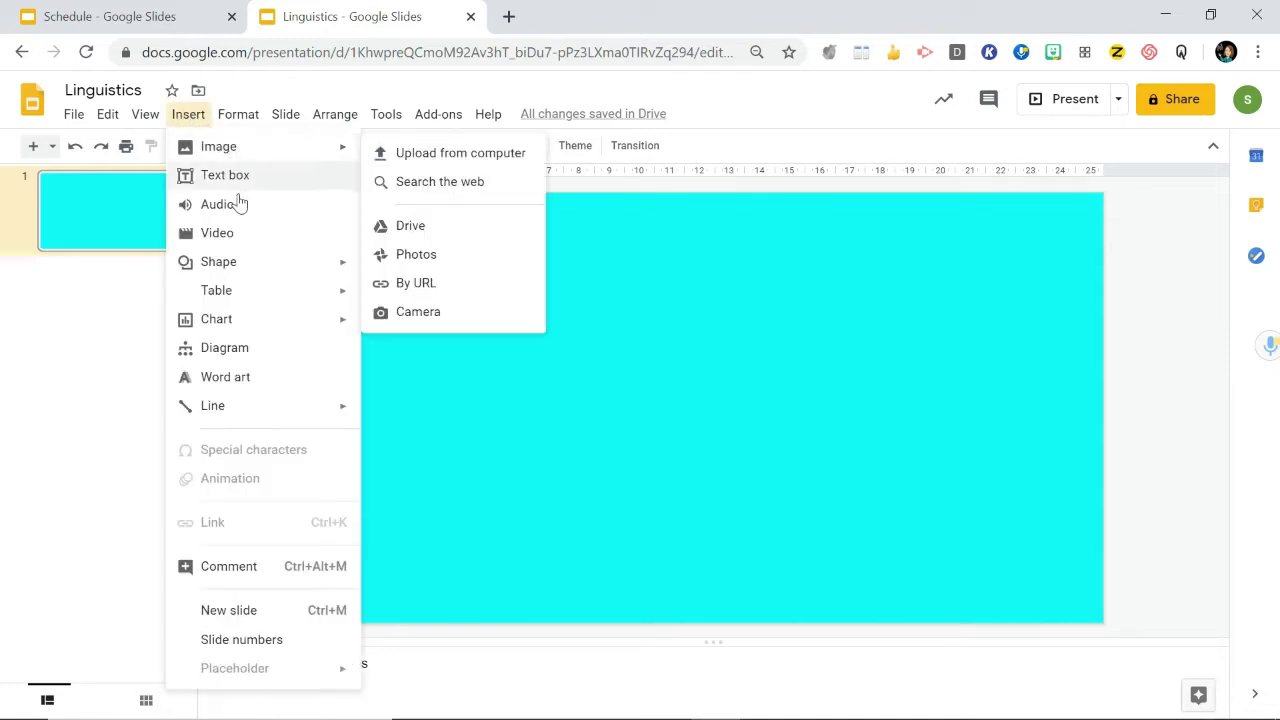
Step: Draw a rectangle covering most of the slide and fill it white, leaving a cyan border
mouse_move(266, 262)
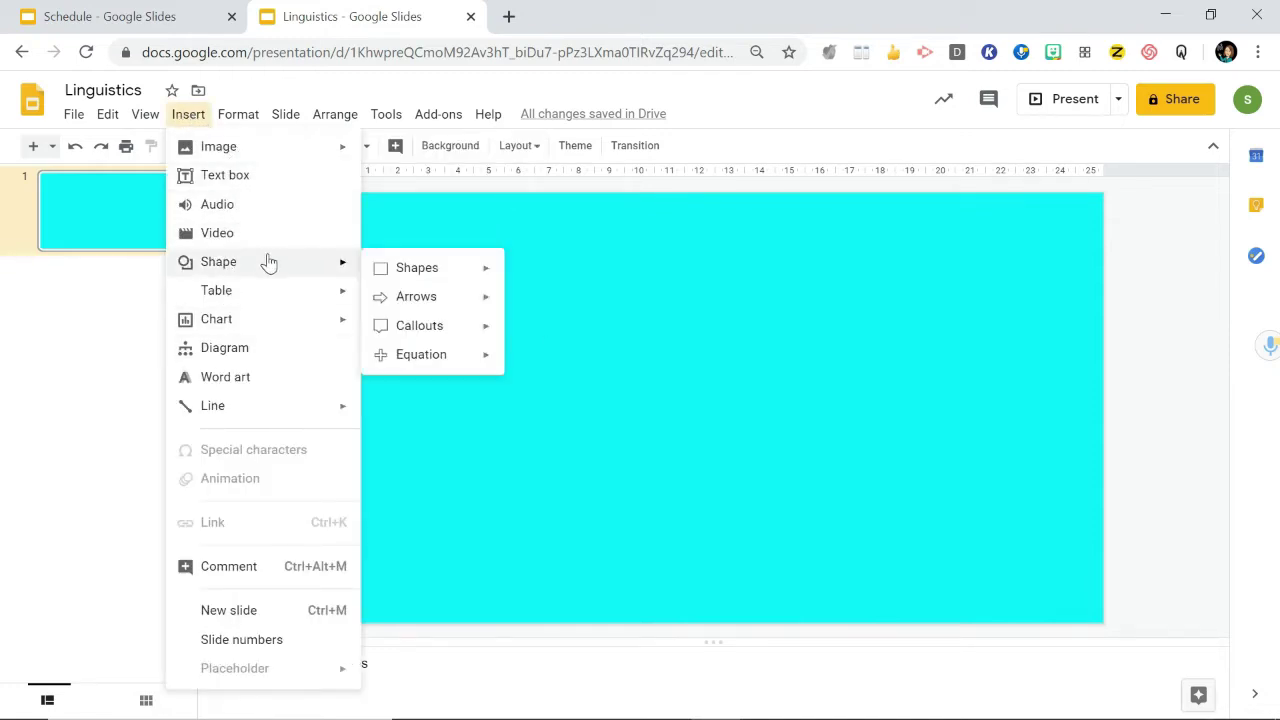
click(518, 275)
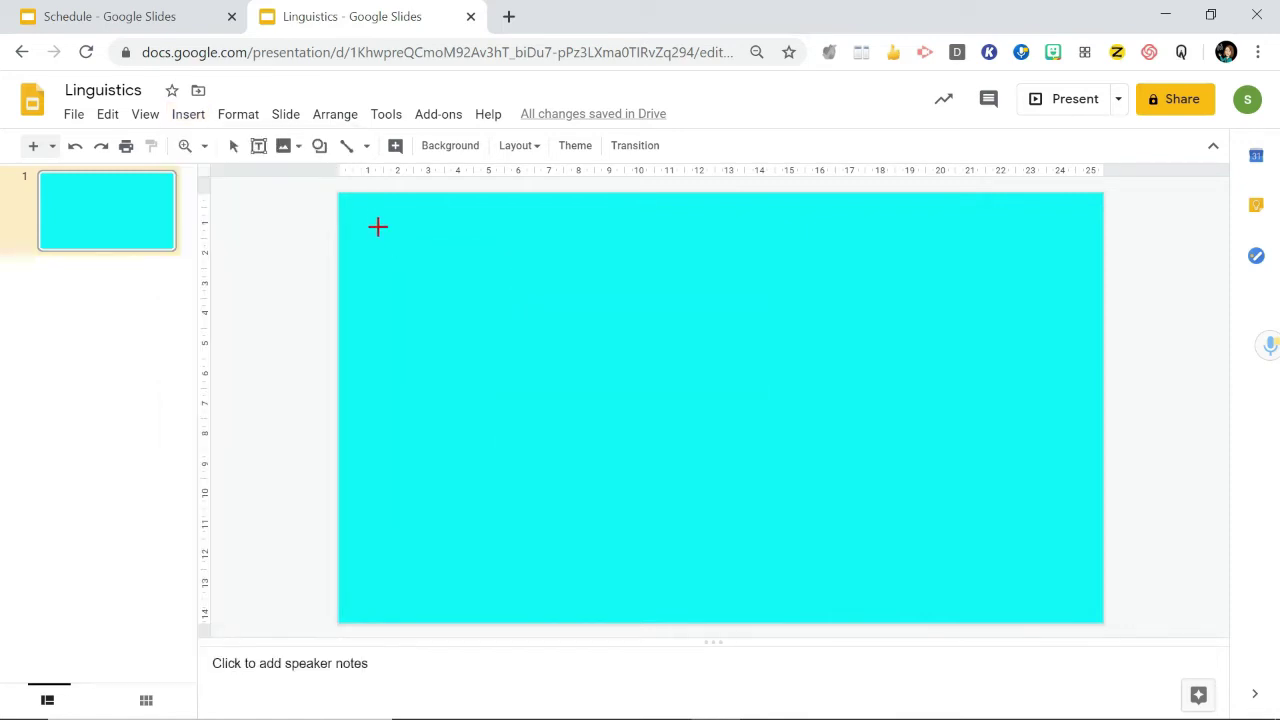
drag(366, 218, 1077, 604)
drag(1059, 647, 1077, 604)
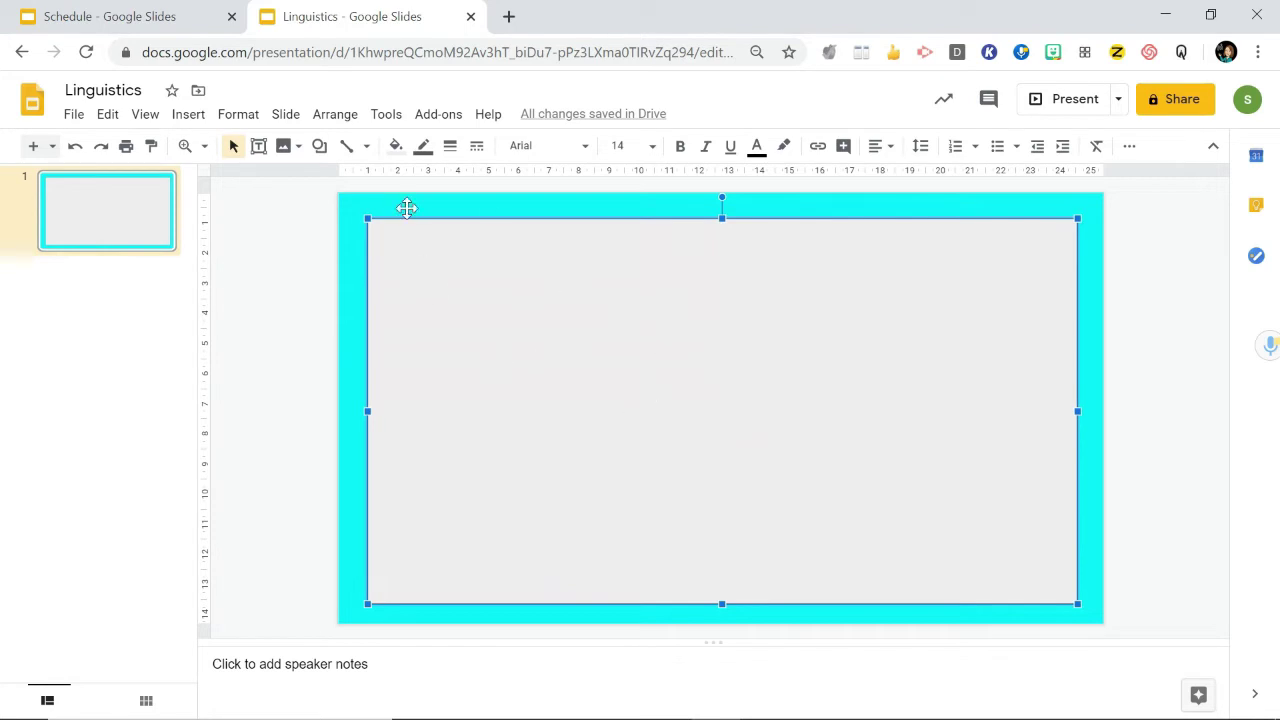
click(396, 148)
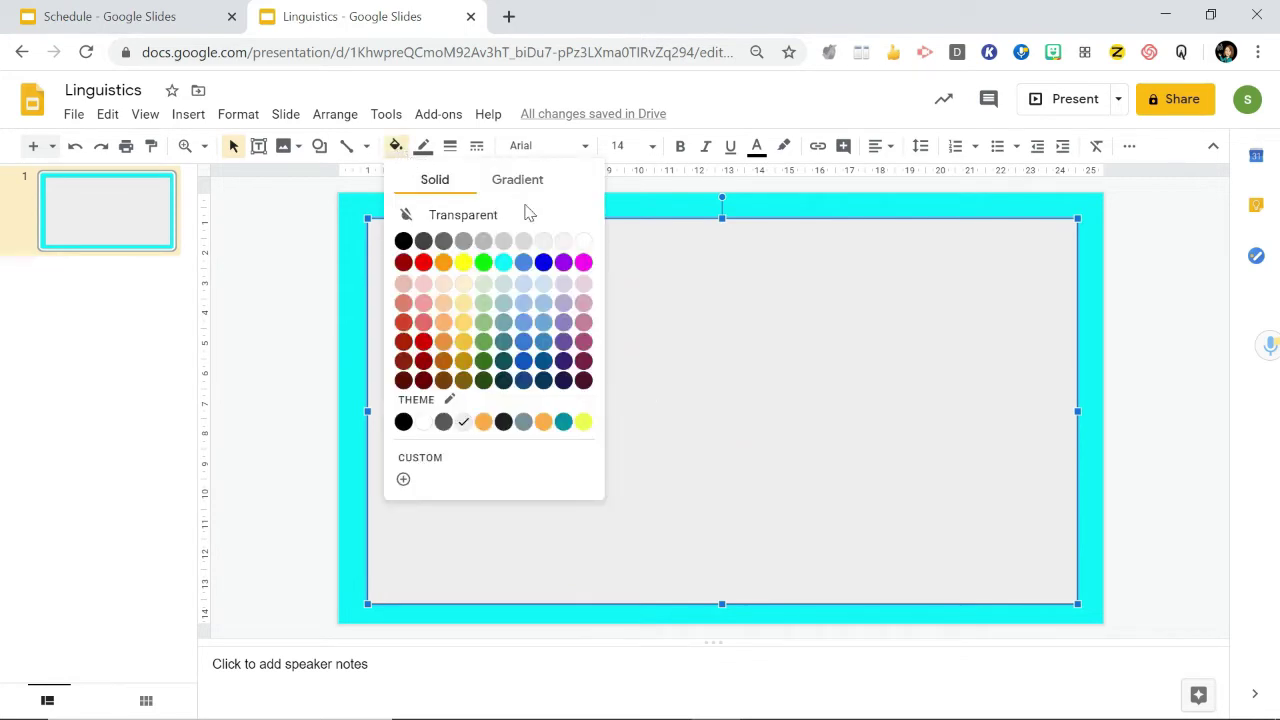
click(584, 241)
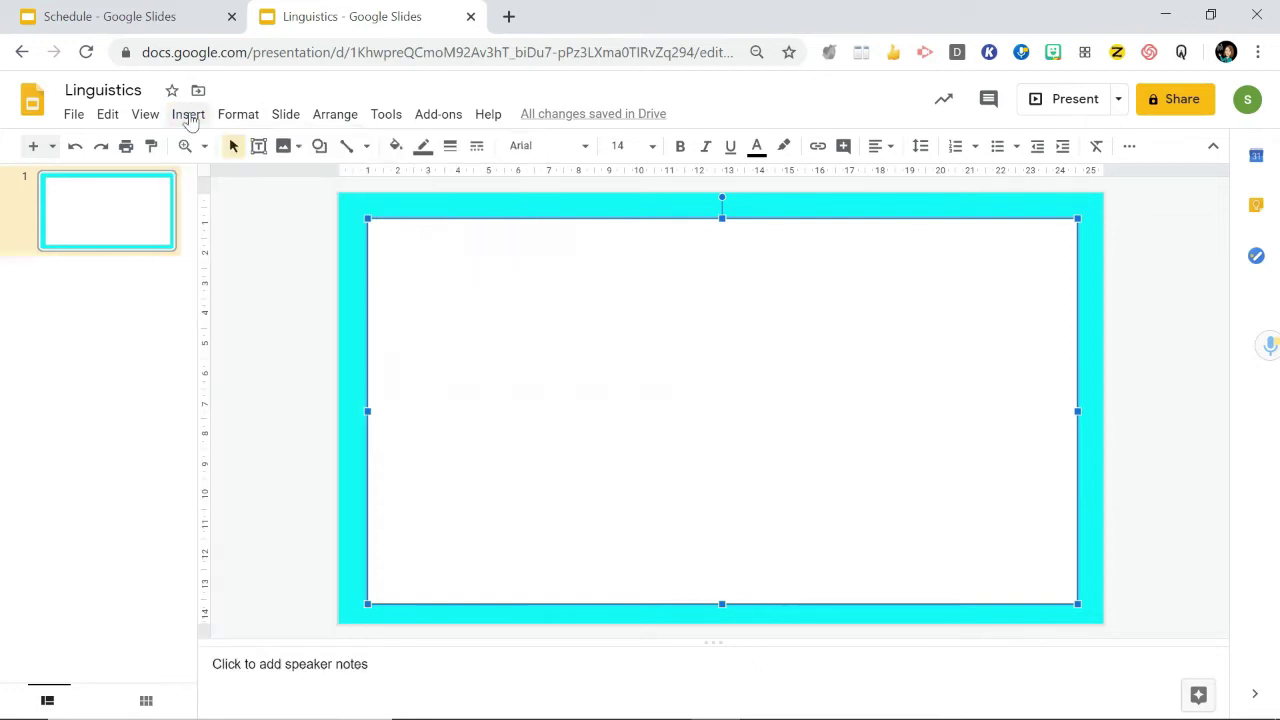
Step: Draw a wide text box near the top, set to Oswald at size 24
click(190, 118)
click(240, 176)
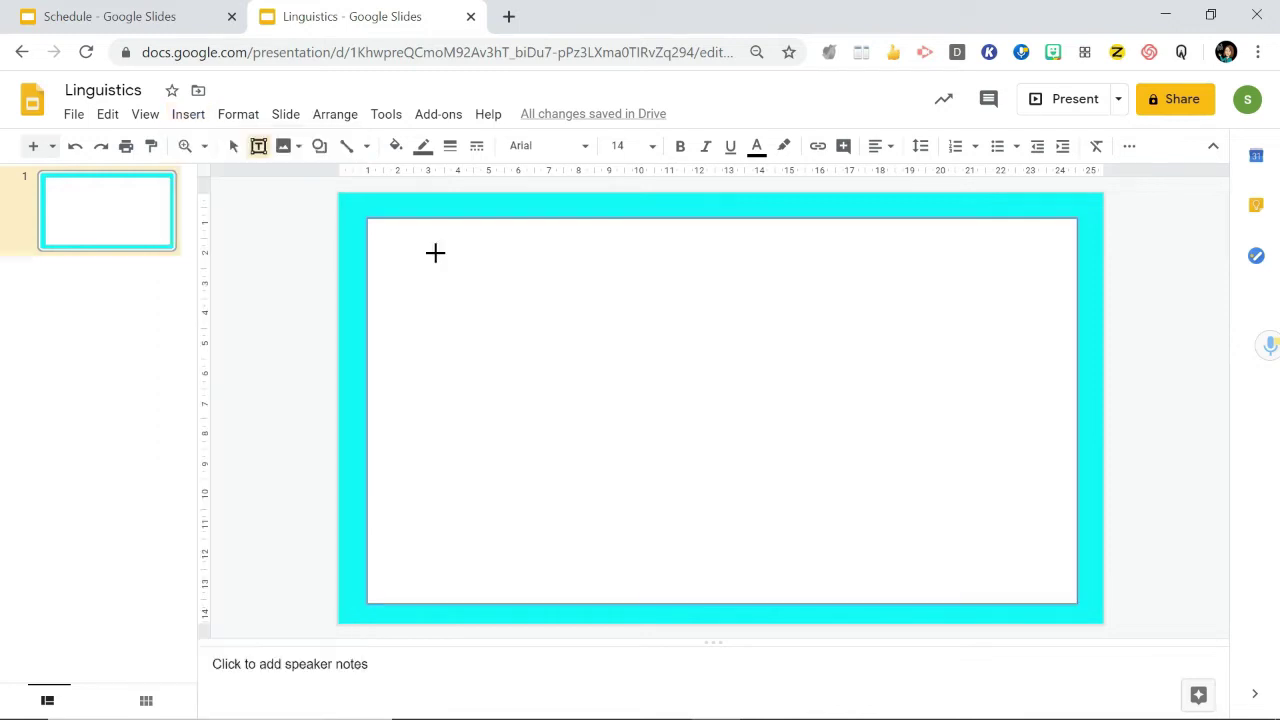
drag(391, 235, 1057, 295)
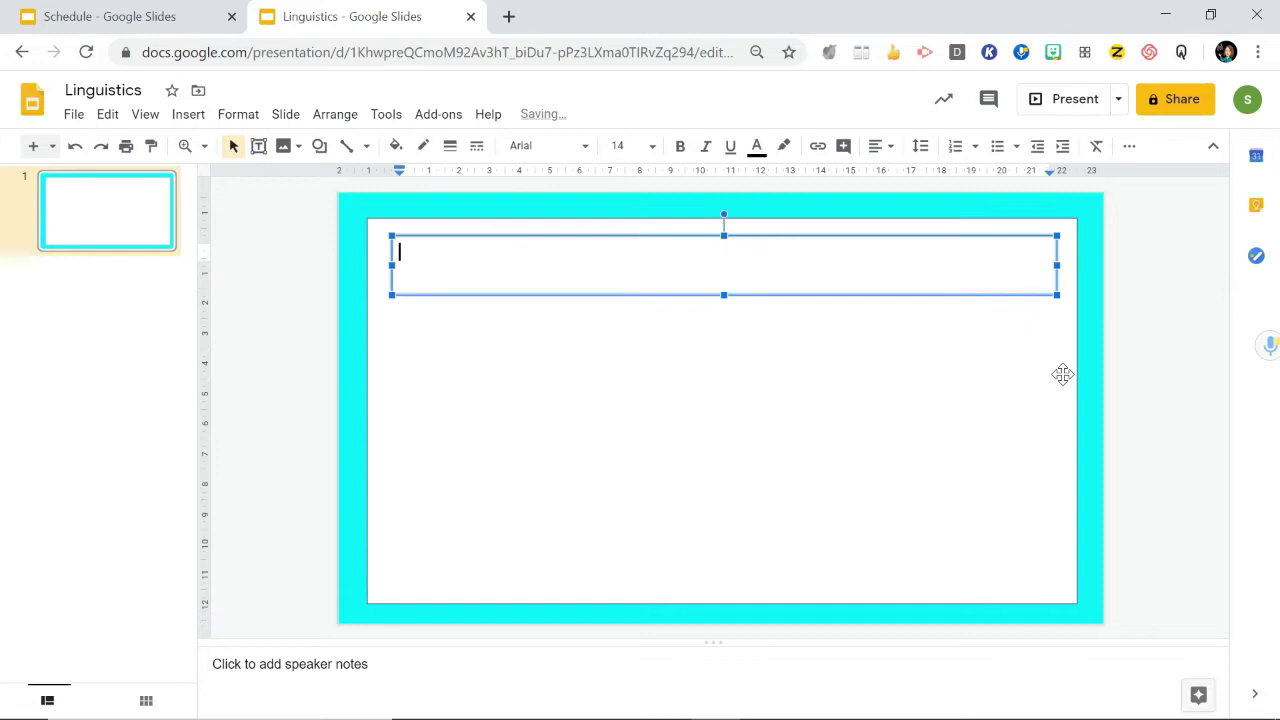
click(575, 150)
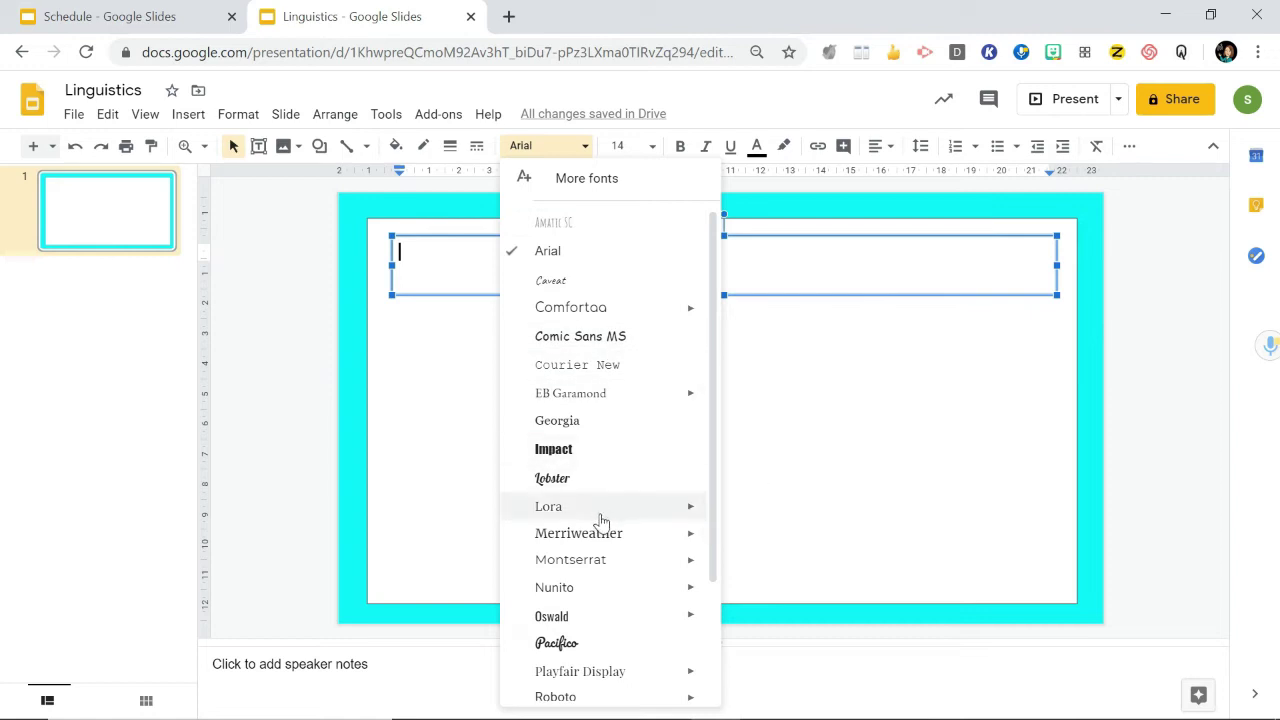
click(603, 622)
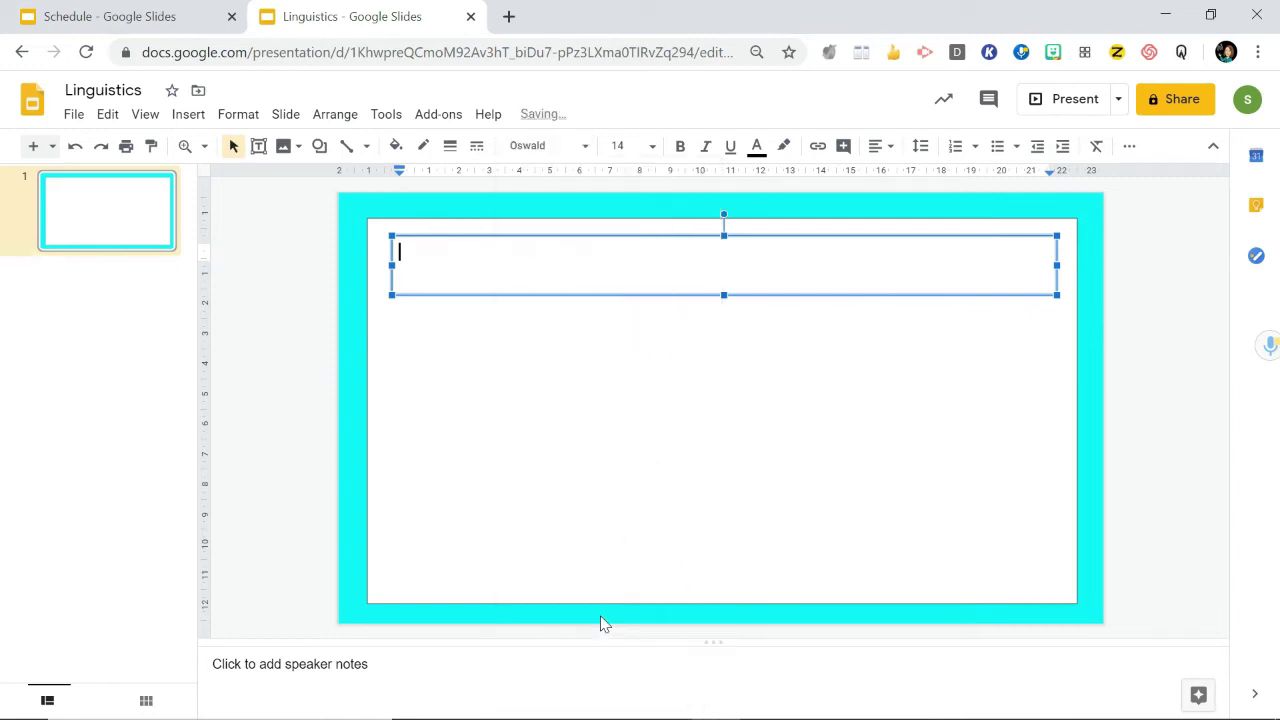
click(653, 150)
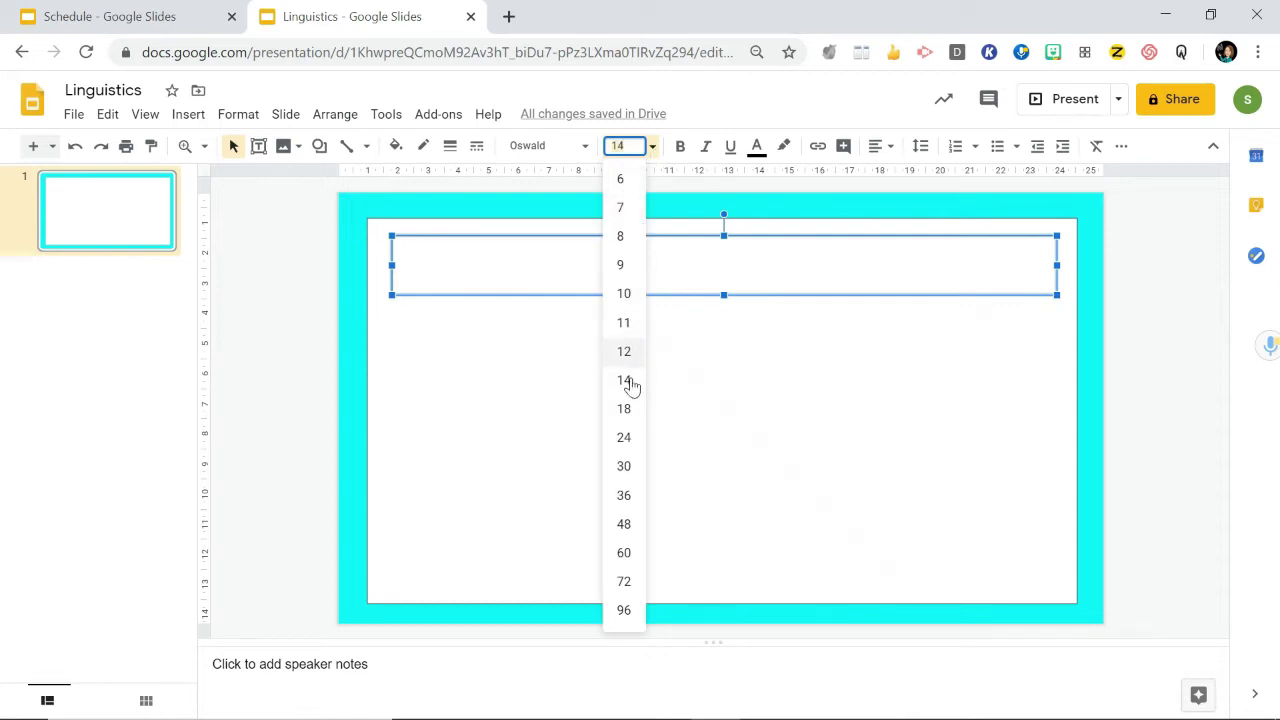
click(622, 440)
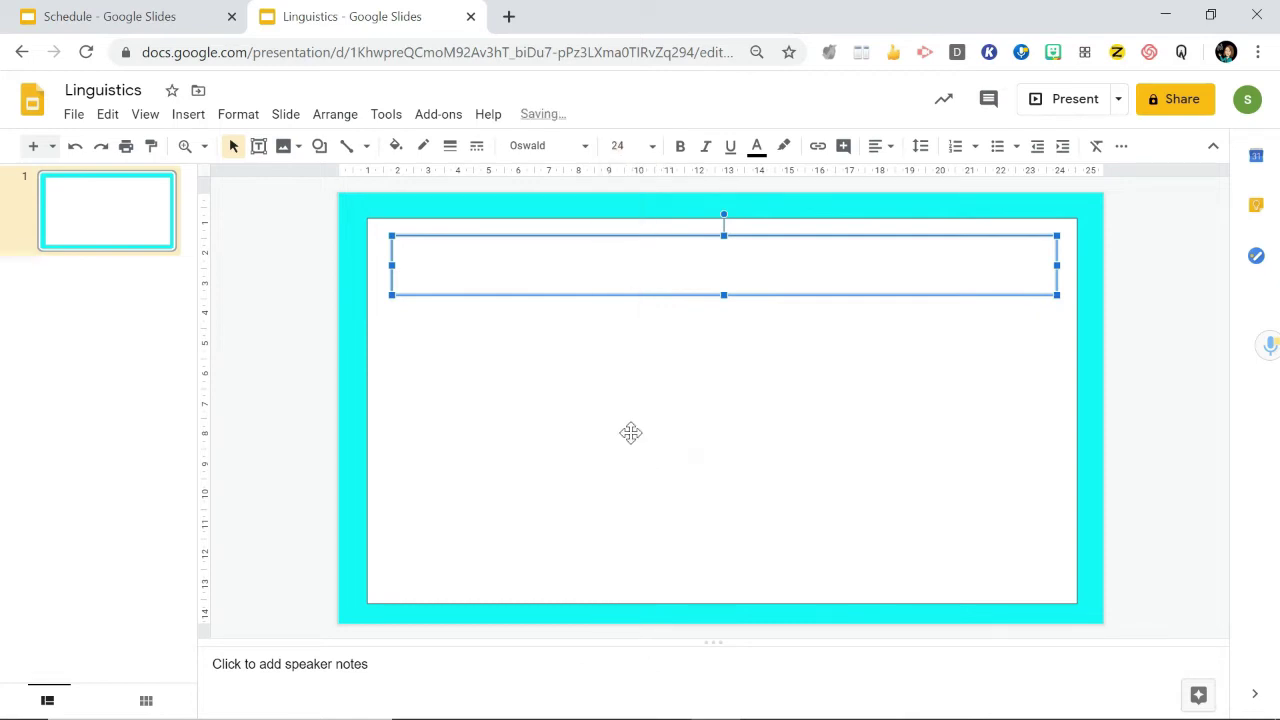
Step: Type the title 'LINGUISTICS PRESENTATION' and centre-align it
click(446, 274)
text(LINGUIS)
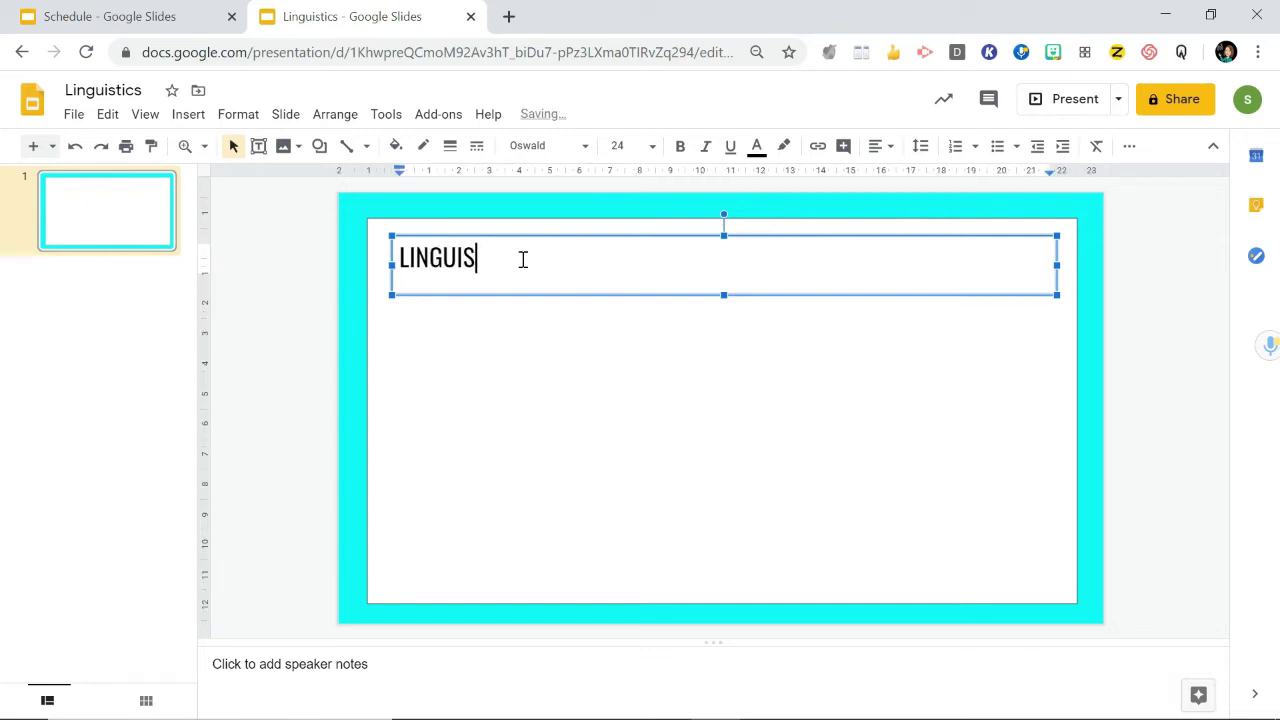
text(TICS p)
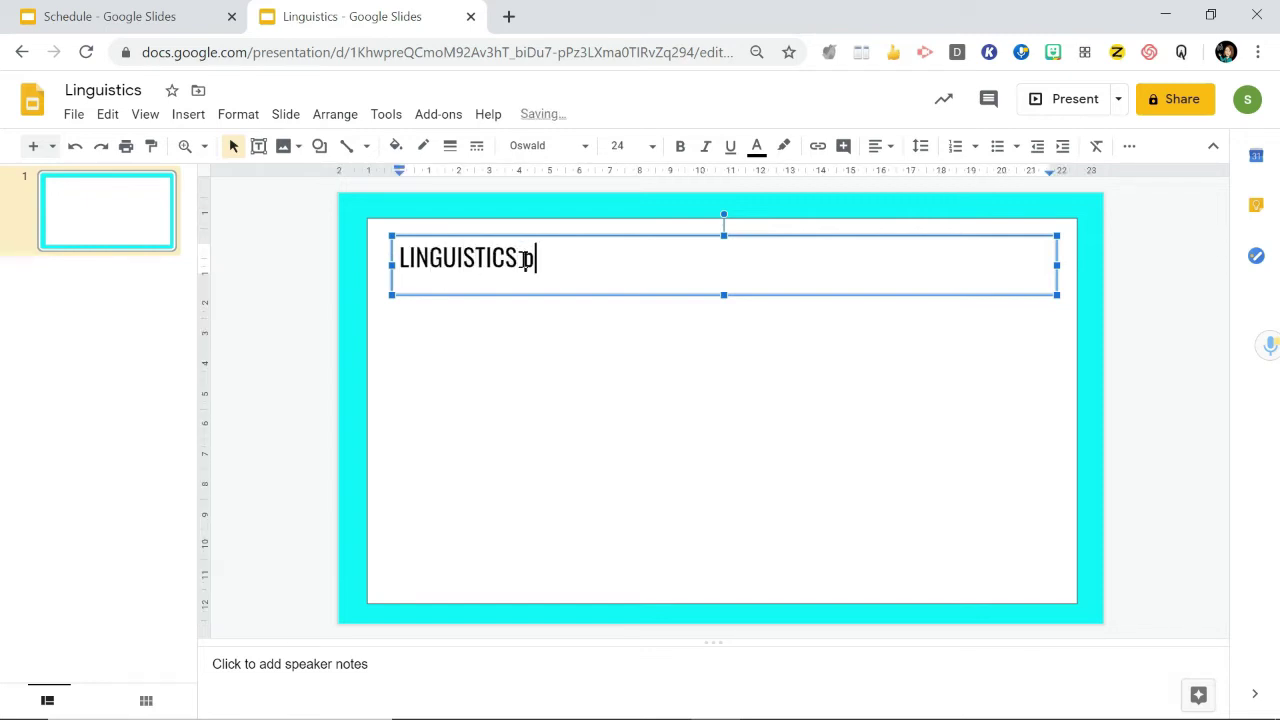
text(RESN)
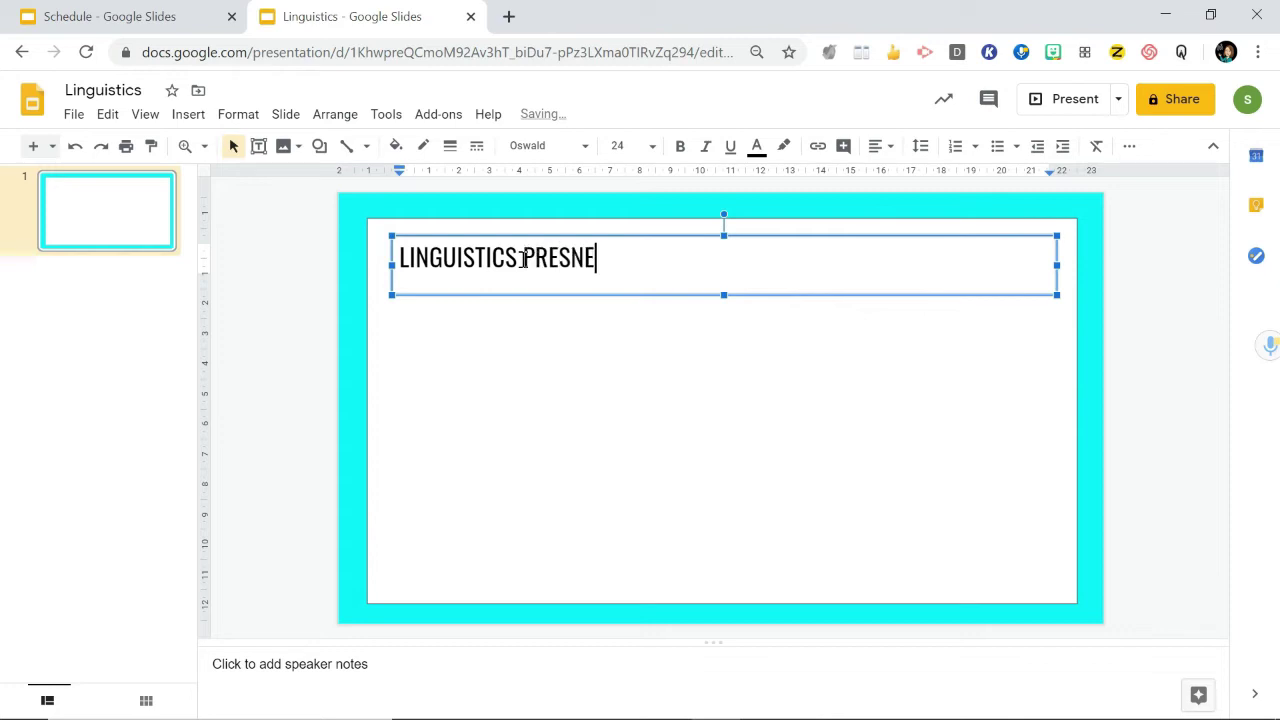
key(BackSpace)
text(ENTATION)
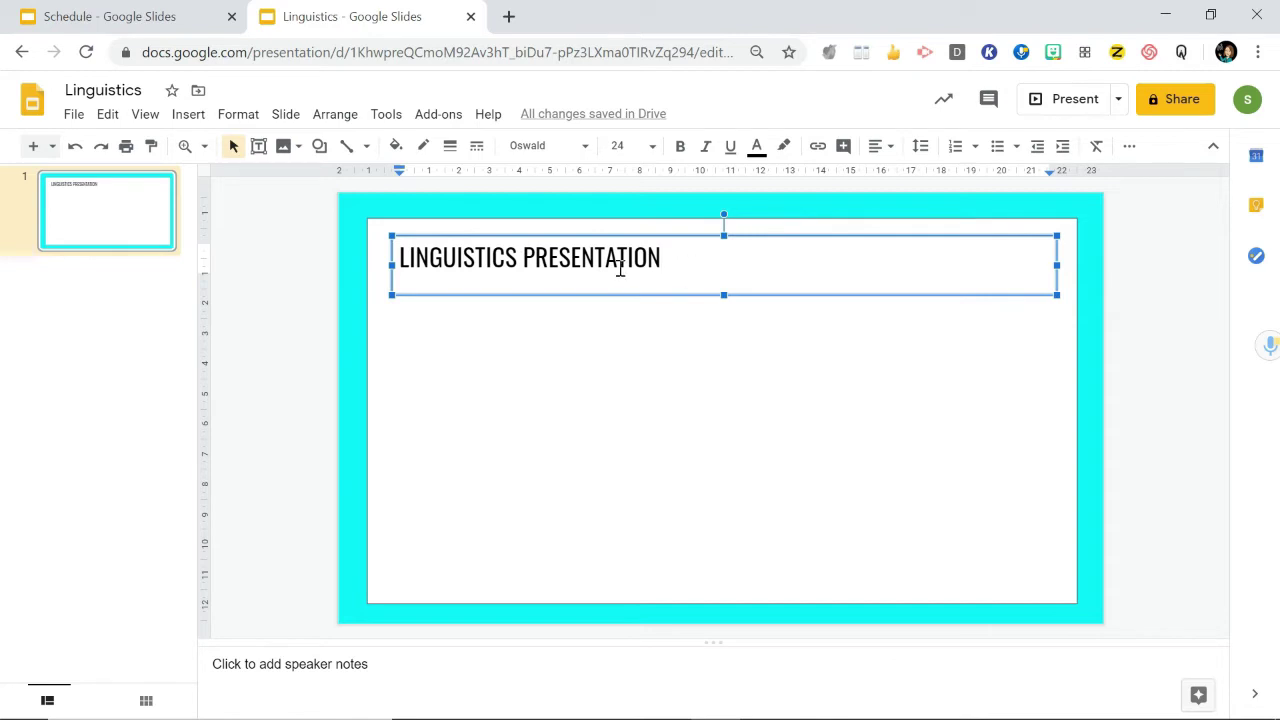
click(877, 148)
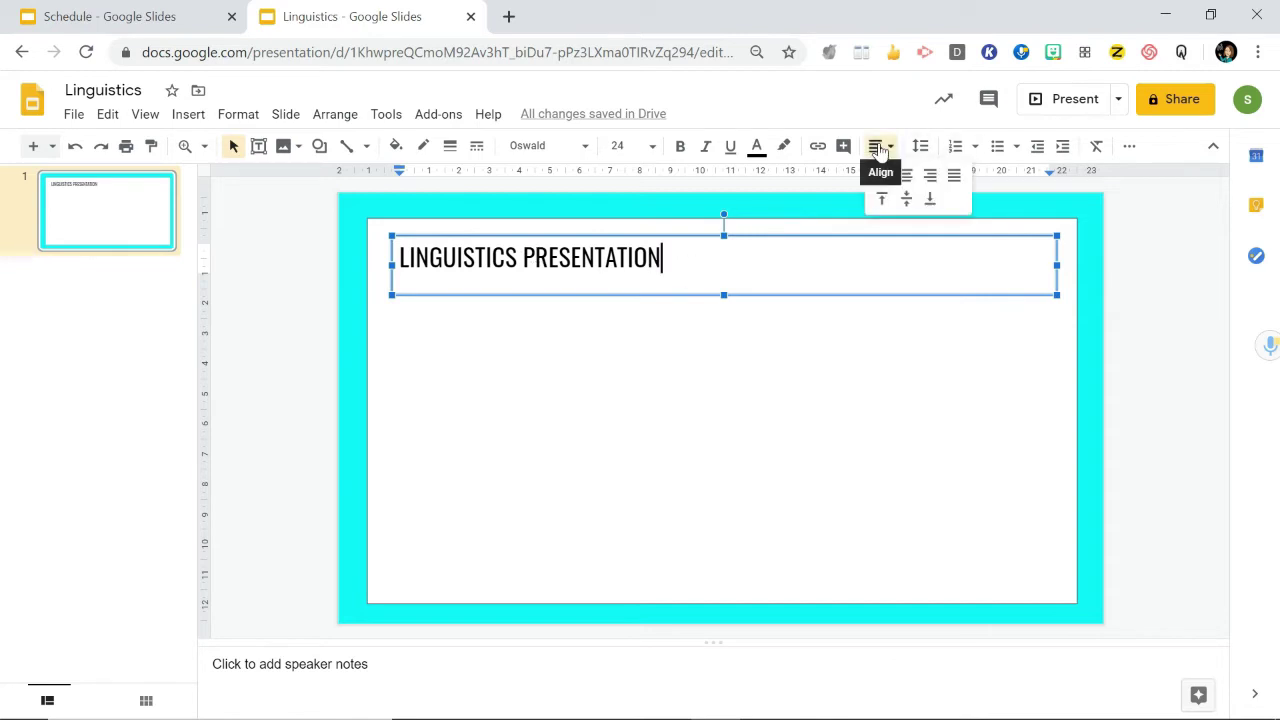
click(907, 190)
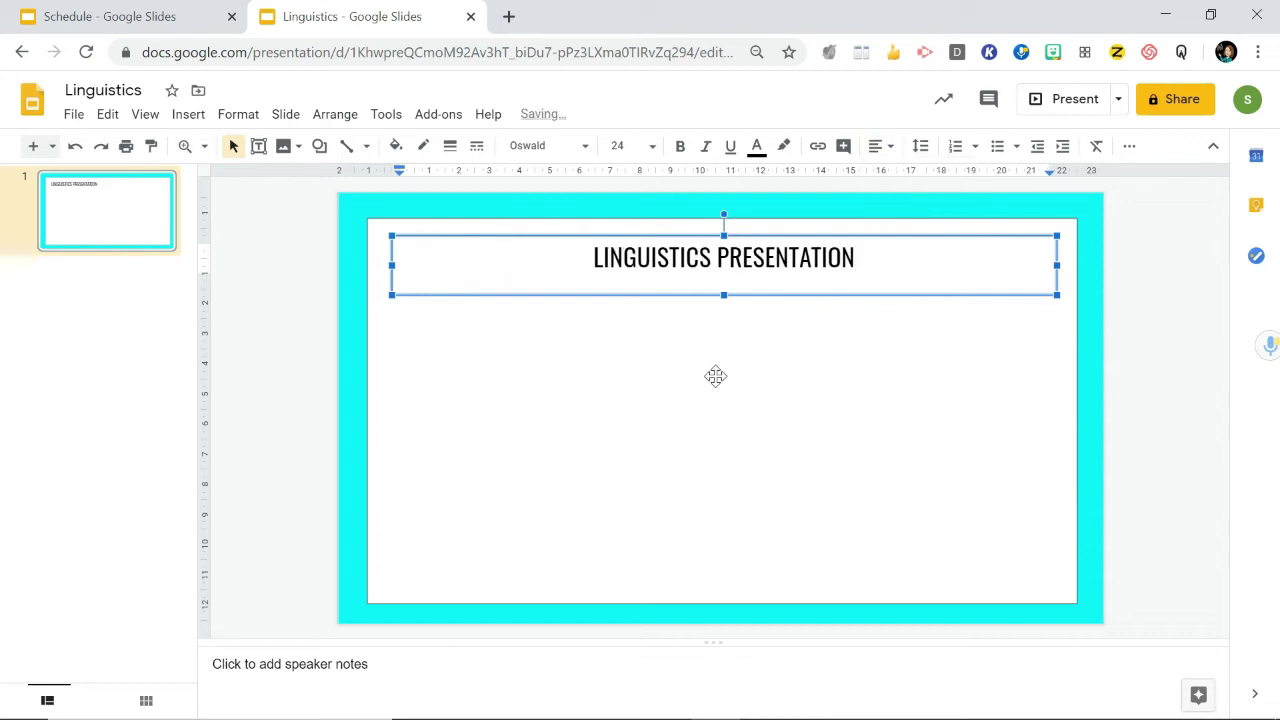
Step: Enlarge the whole title text to size 48
click(652, 146)
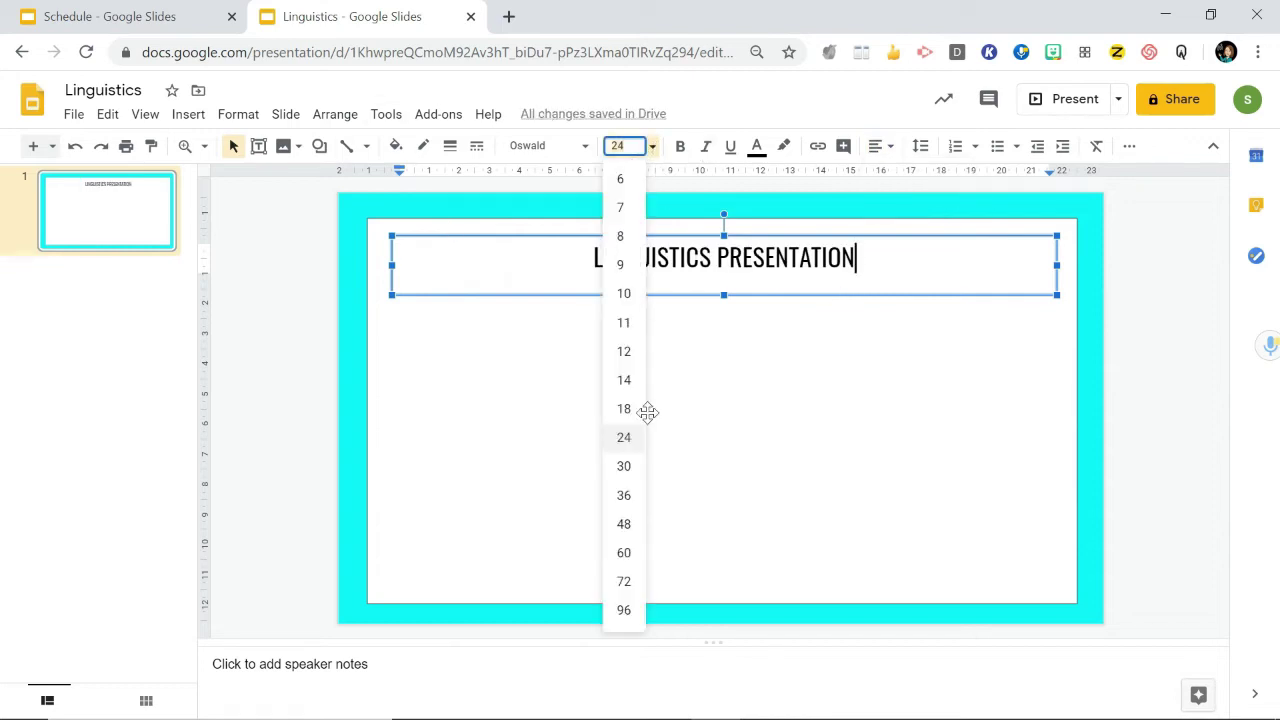
click(630, 497)
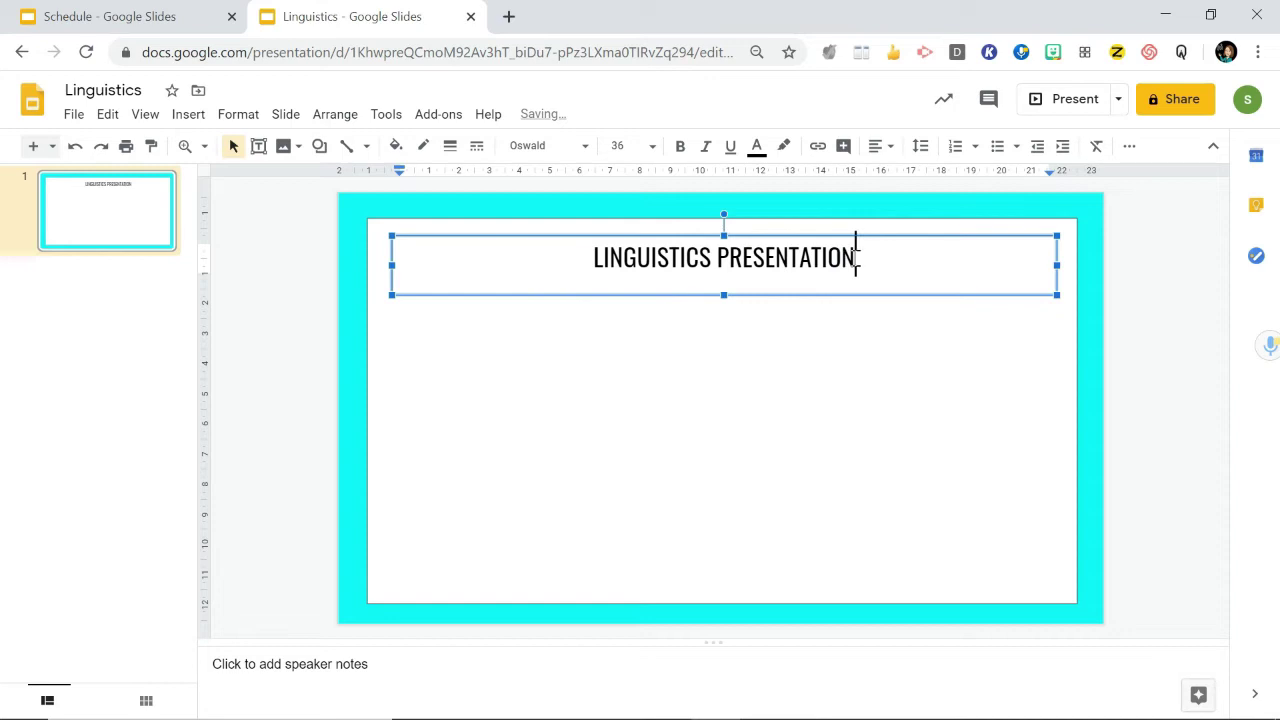
drag(857, 258, 577, 273)
click(651, 147)
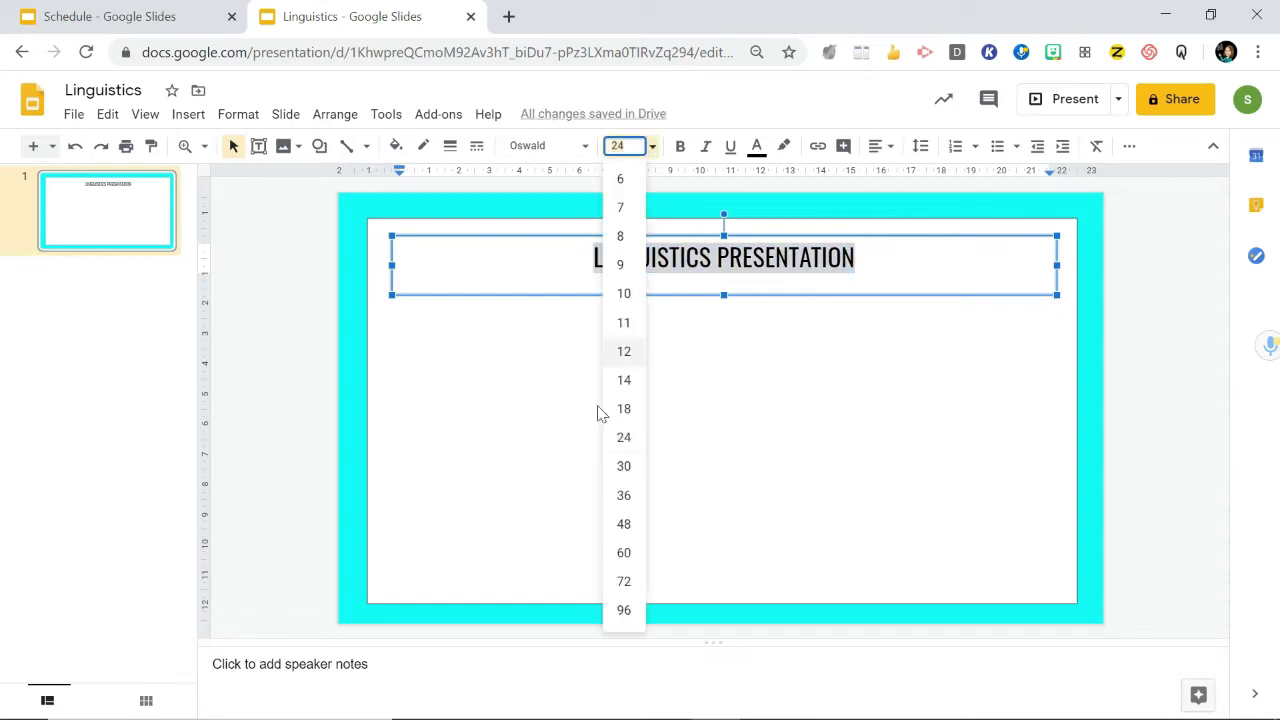
click(631, 523)
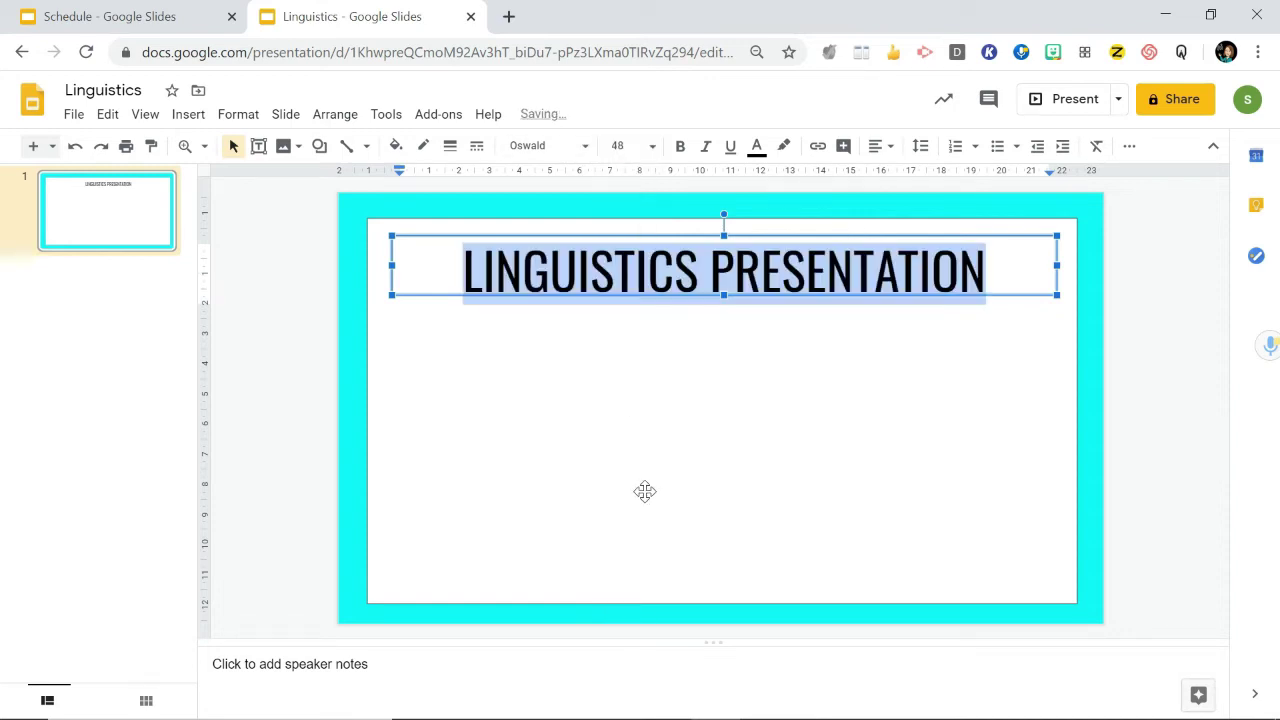
click(791, 417)
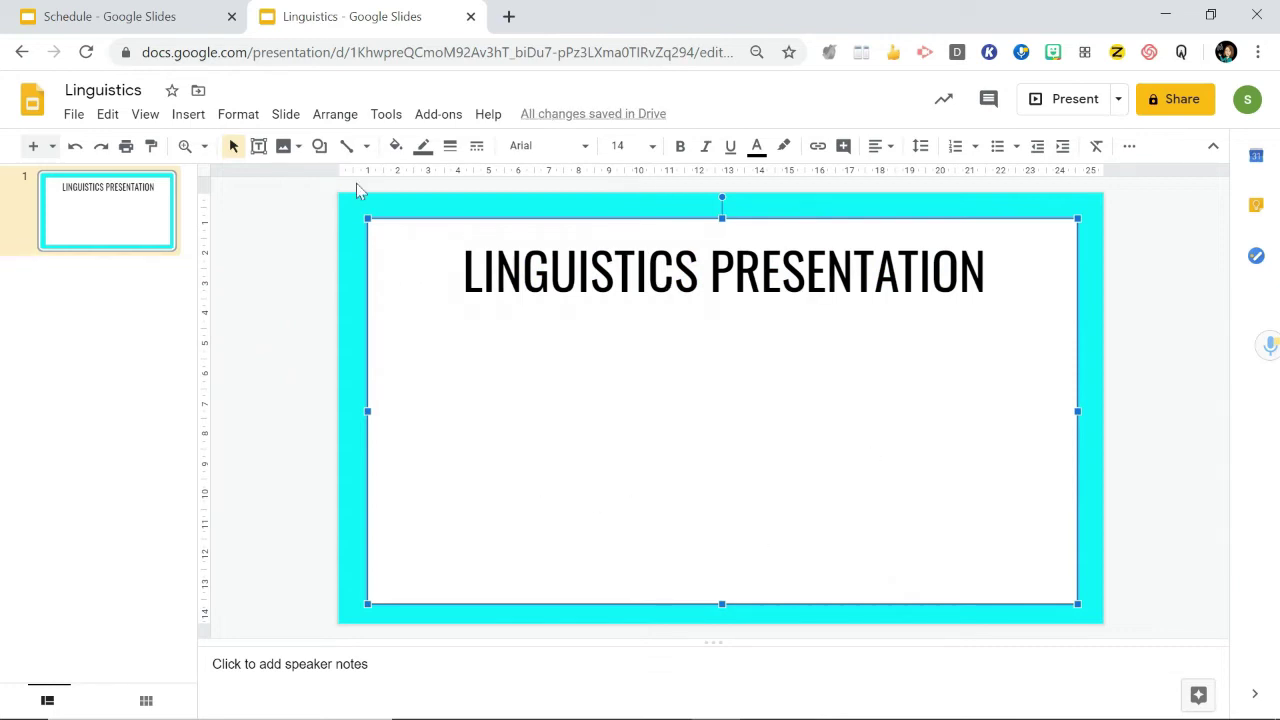
Step: Search the web for 'linguistics' images and place the first diagram on the slide
click(286, 147)
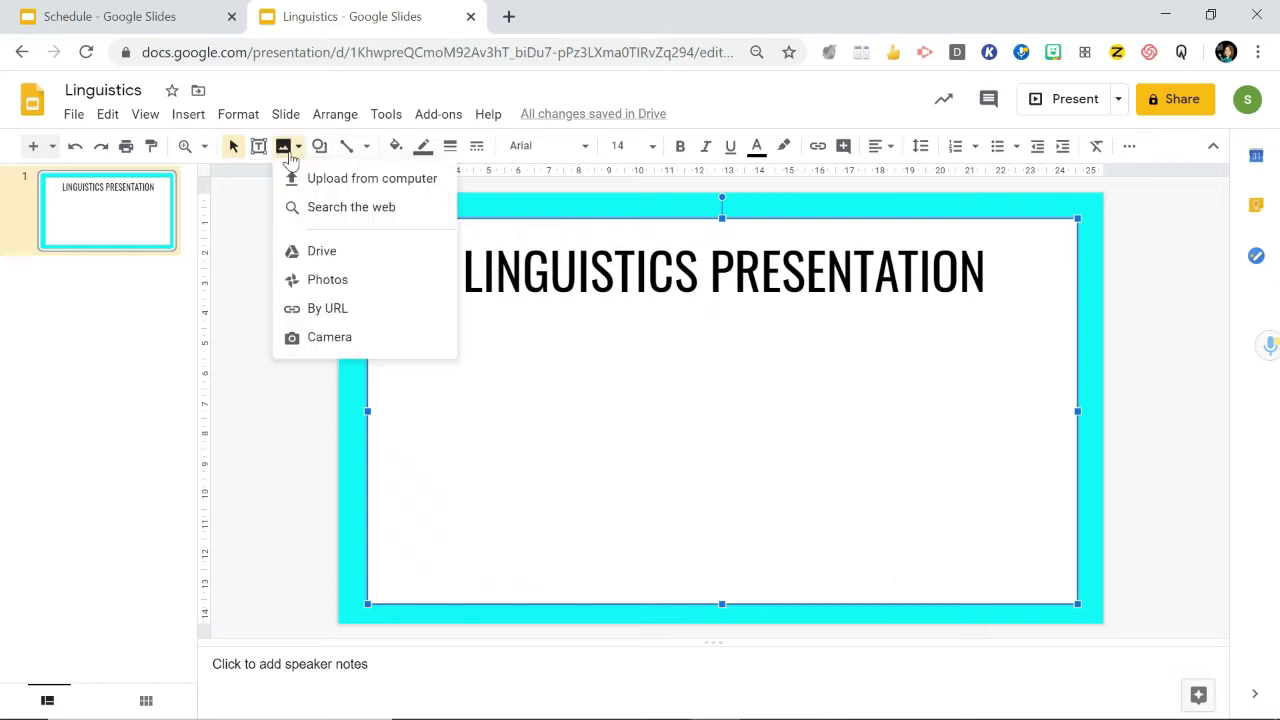
click(392, 220)
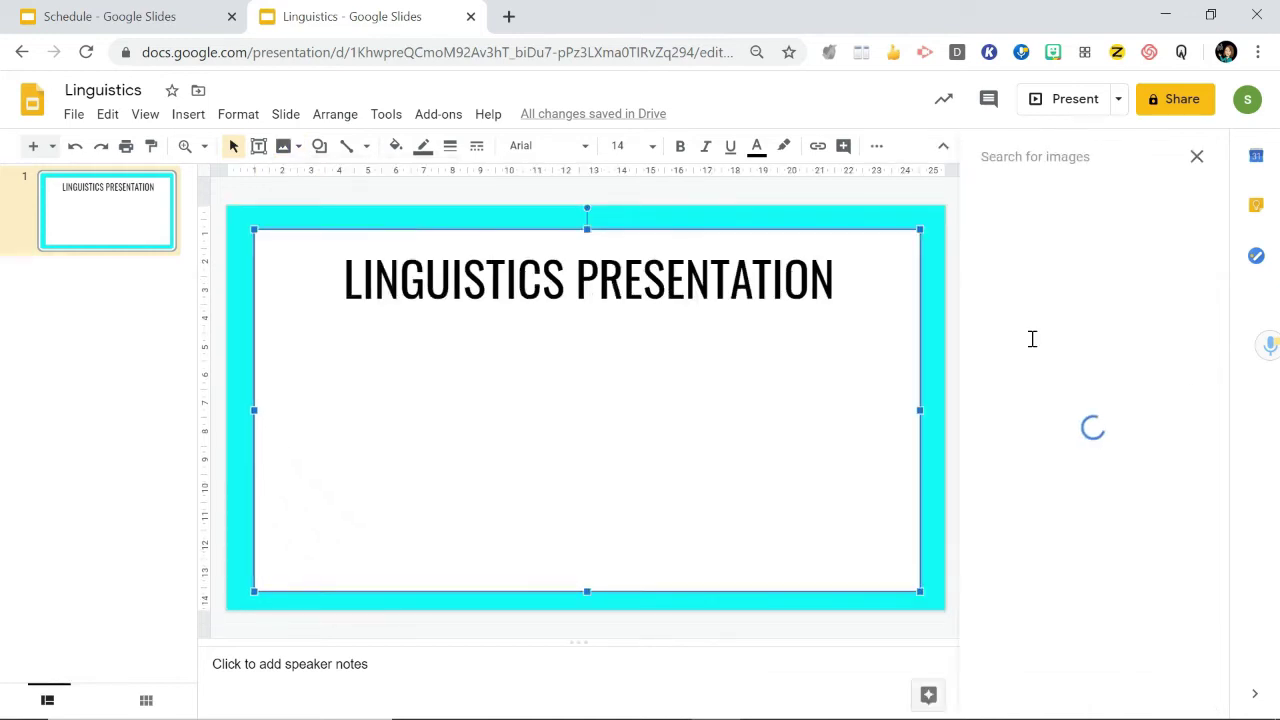
click(1047, 155)
text(lingui)
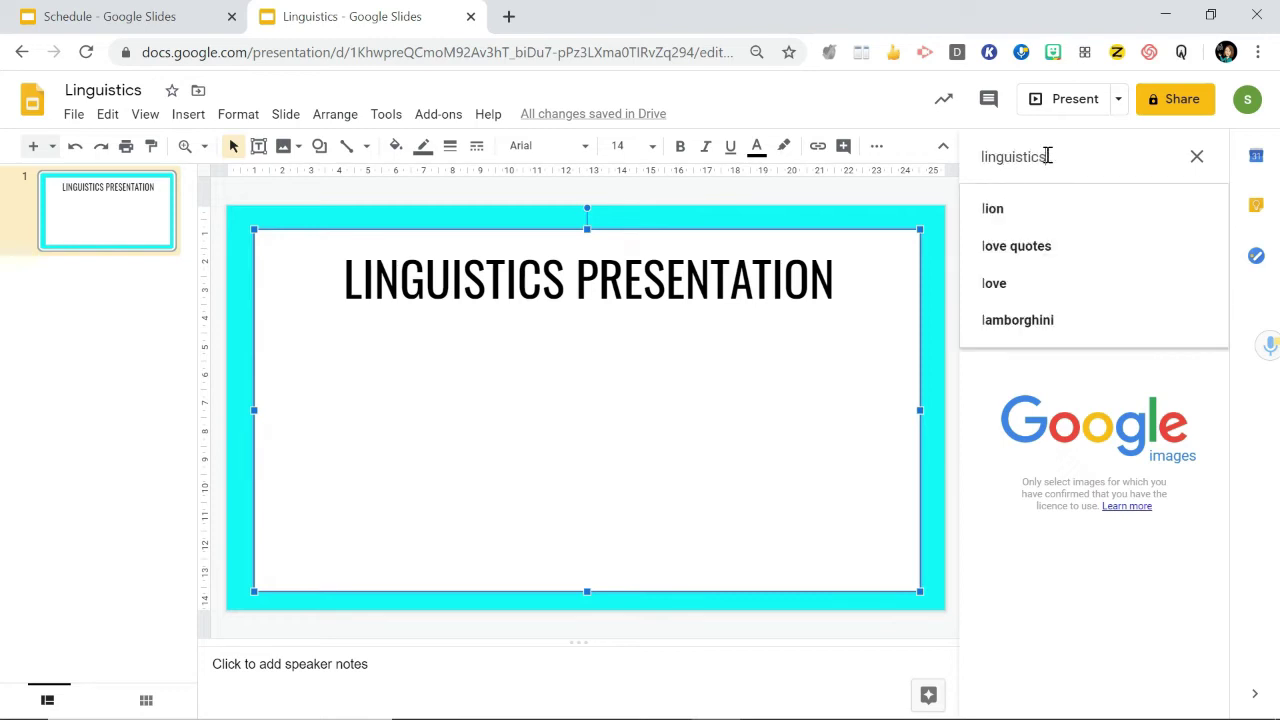
text(stics)
key(Return)
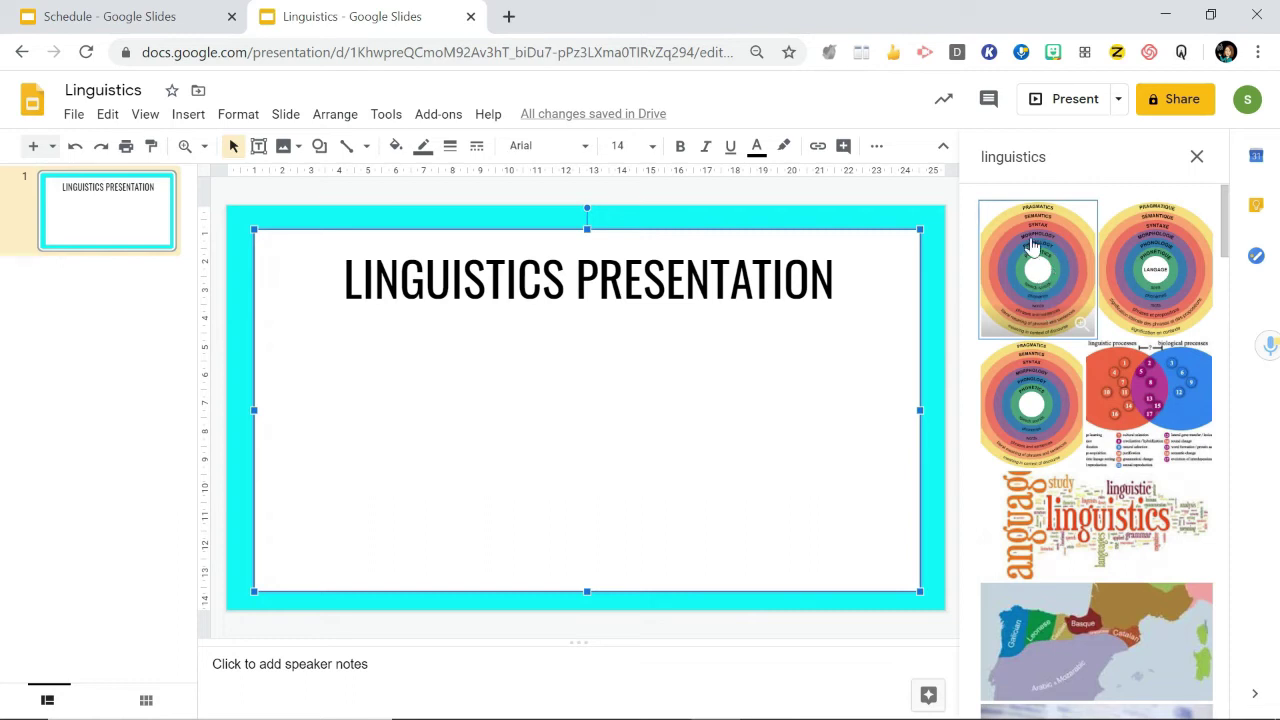
drag(1033, 253, 410, 381)
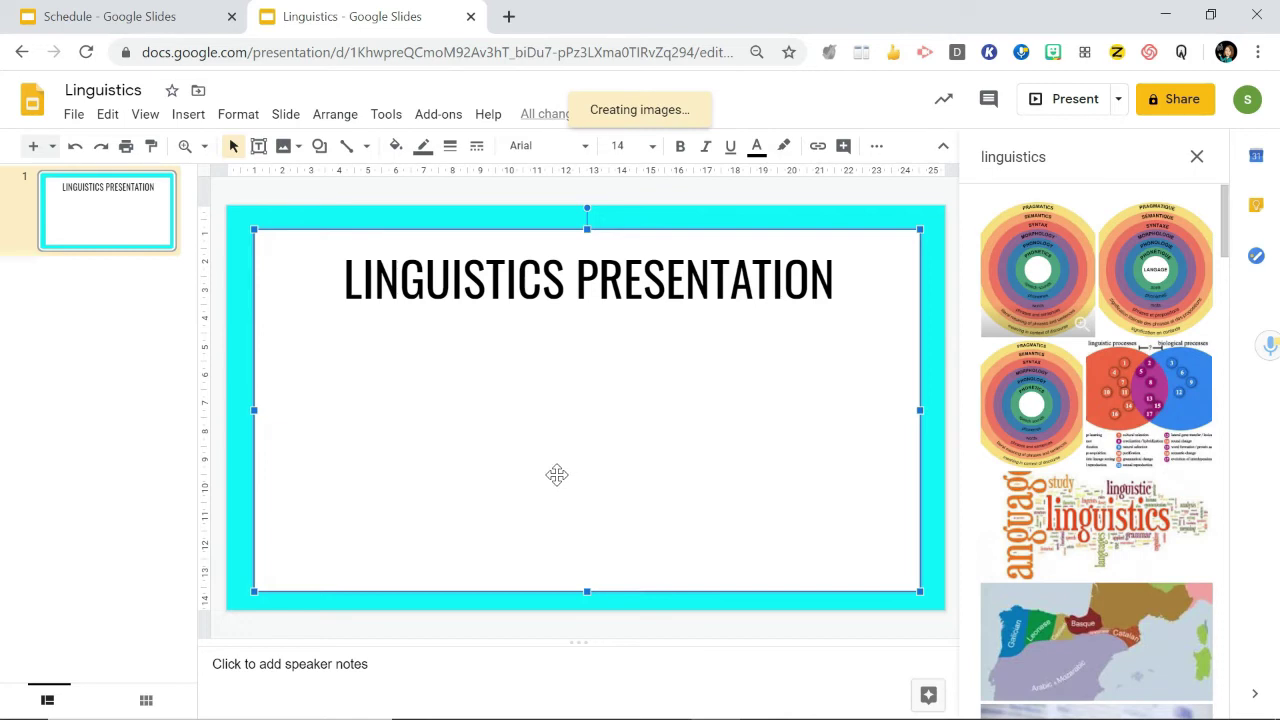
Step: Shrink the diagram and move it to the lower left below the title
drag(608, 570, 418, 380)
drag(320, 278, 420, 445)
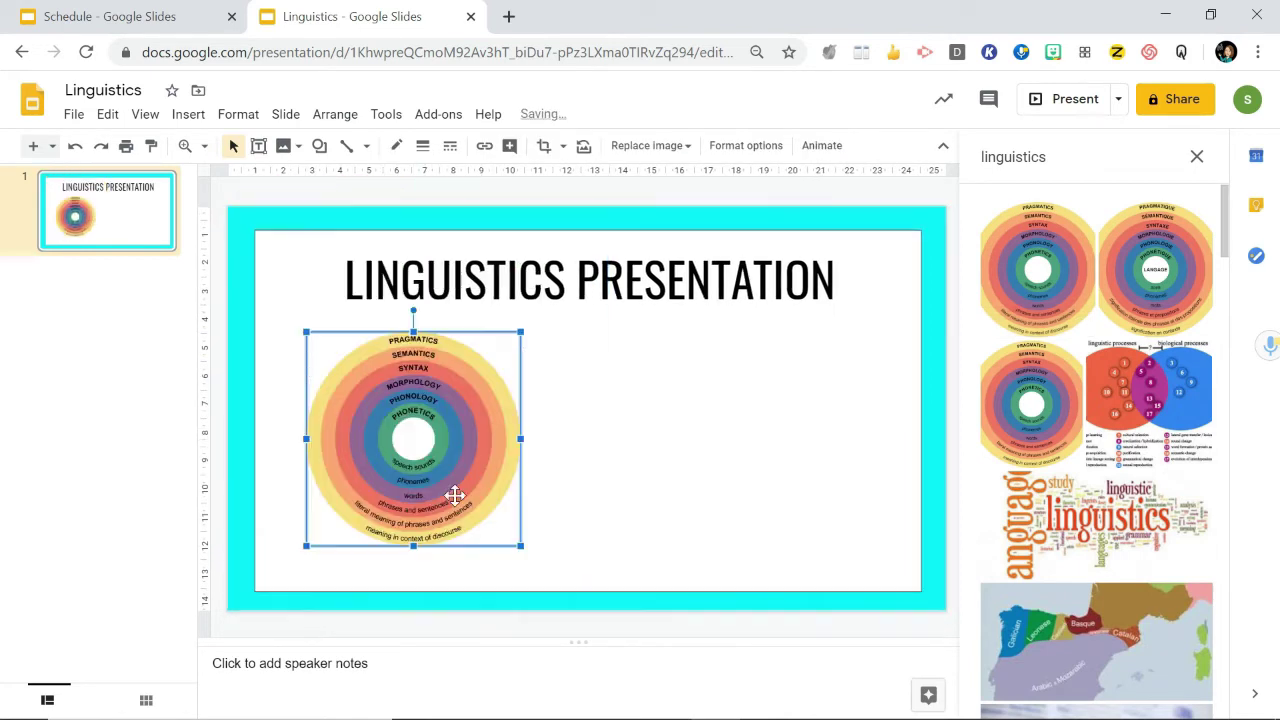
click(674, 534)
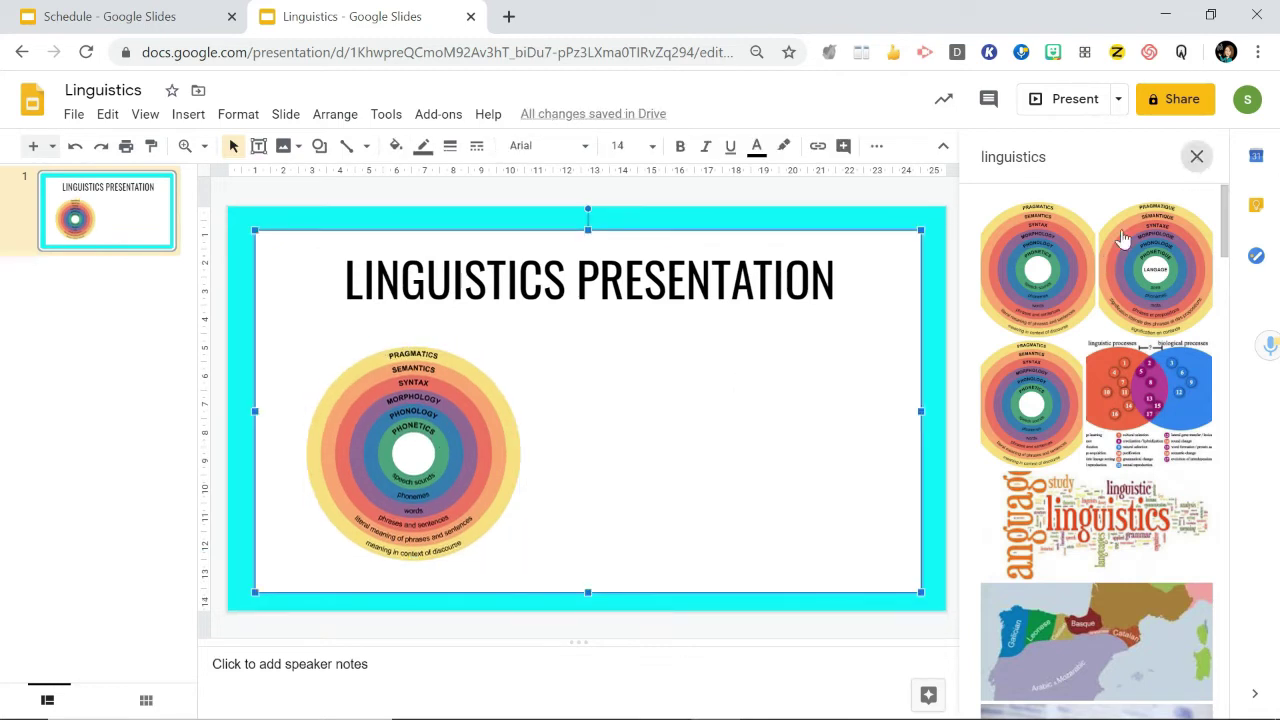
key(ctrl+alt+shift+i)
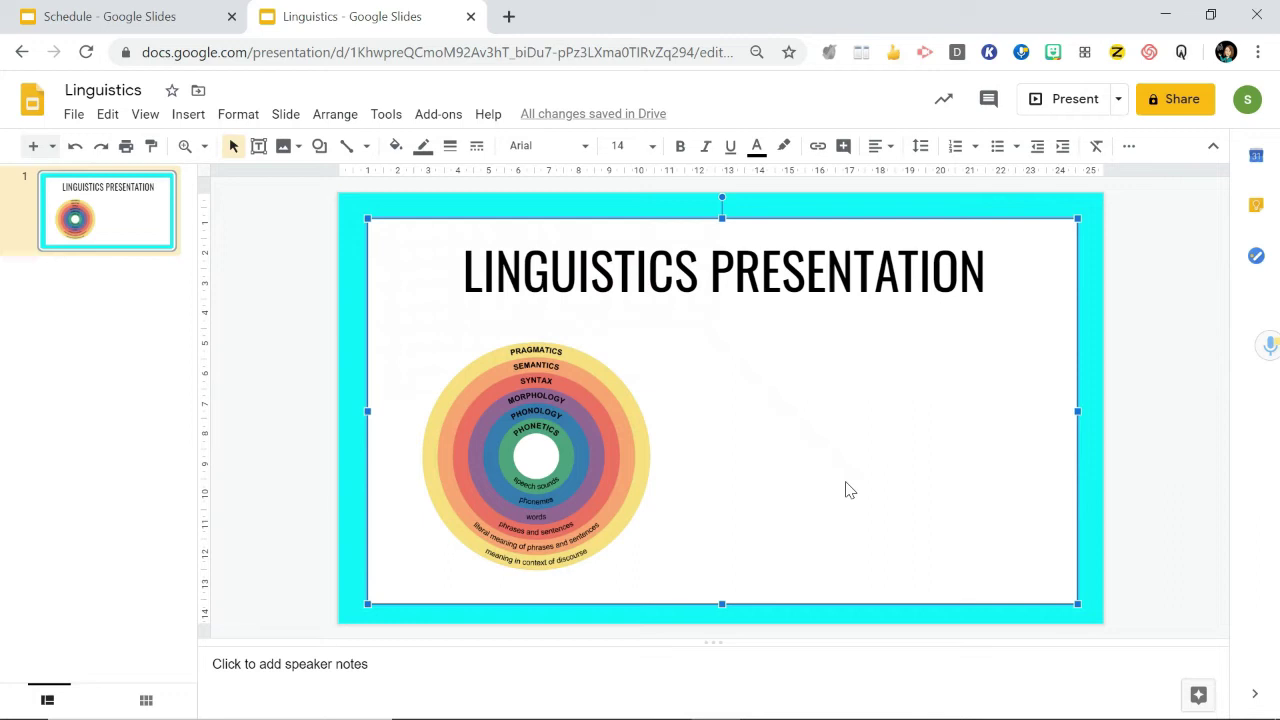
Step: Write 'Liniguistic is important because....' in the slide's speaker notes
click(187, 116)
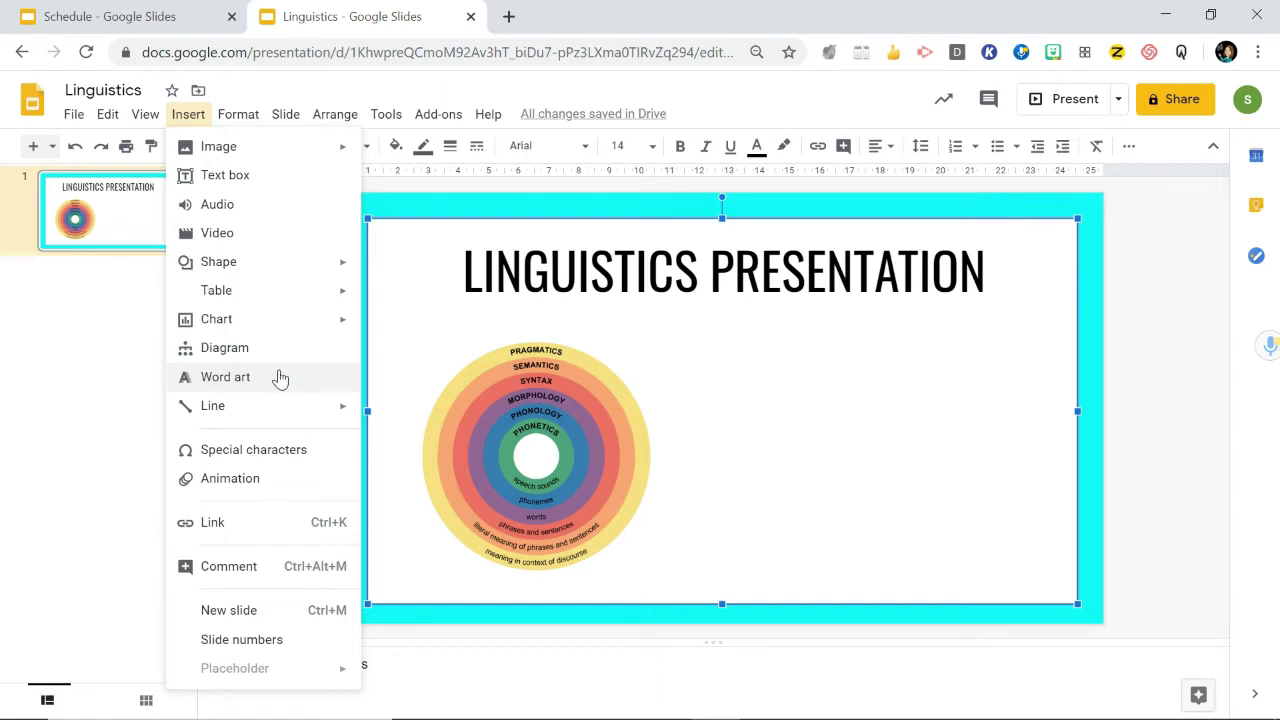
click(830, 318)
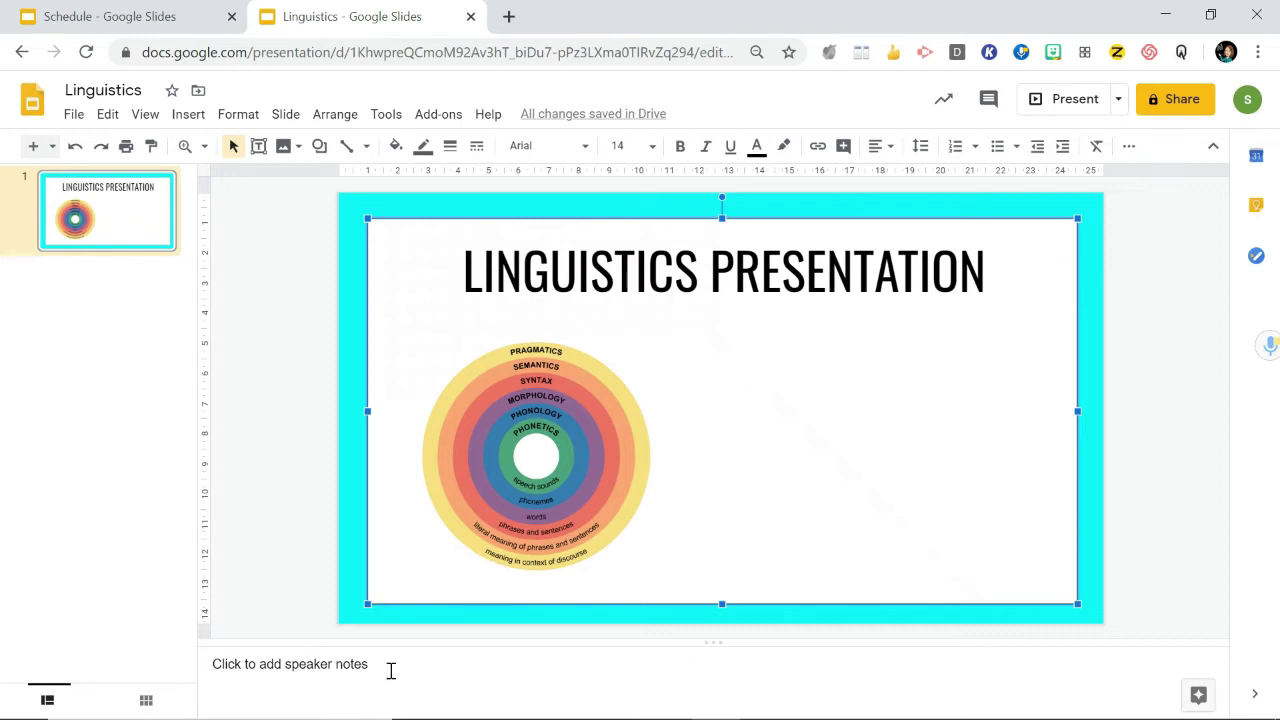
click(260, 667)
text(Lini)
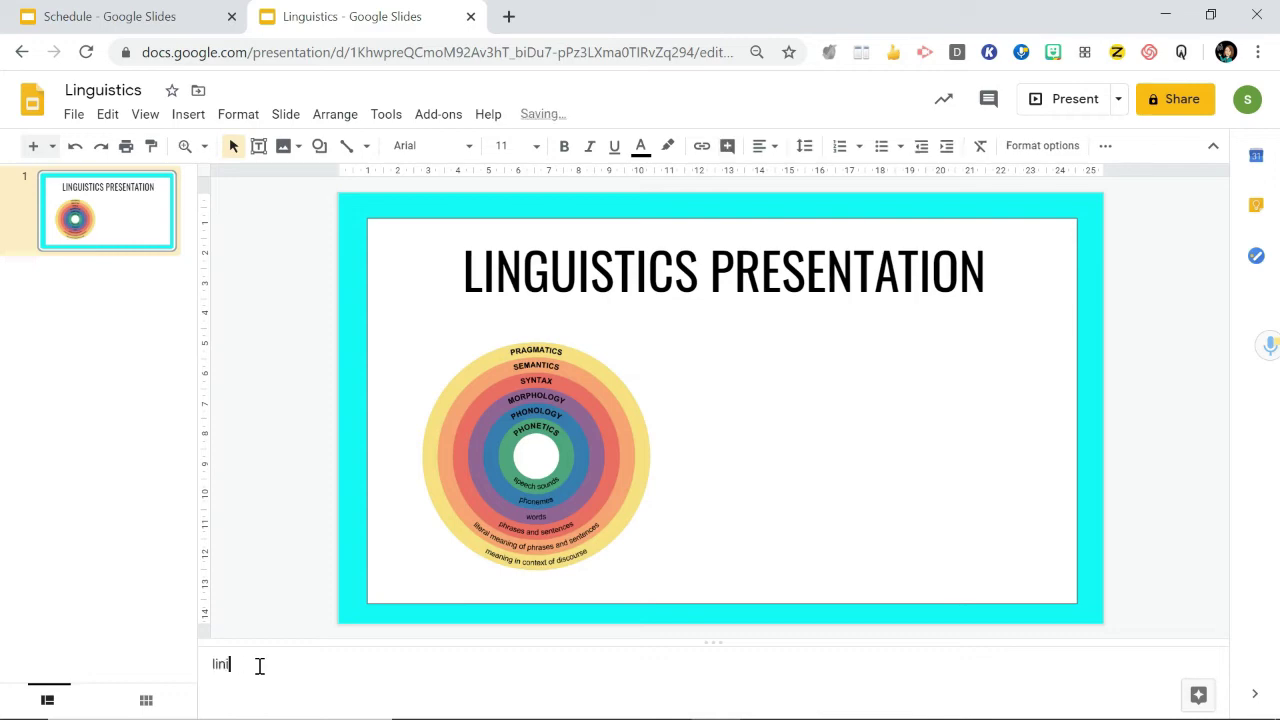
text(guistic is important because....)
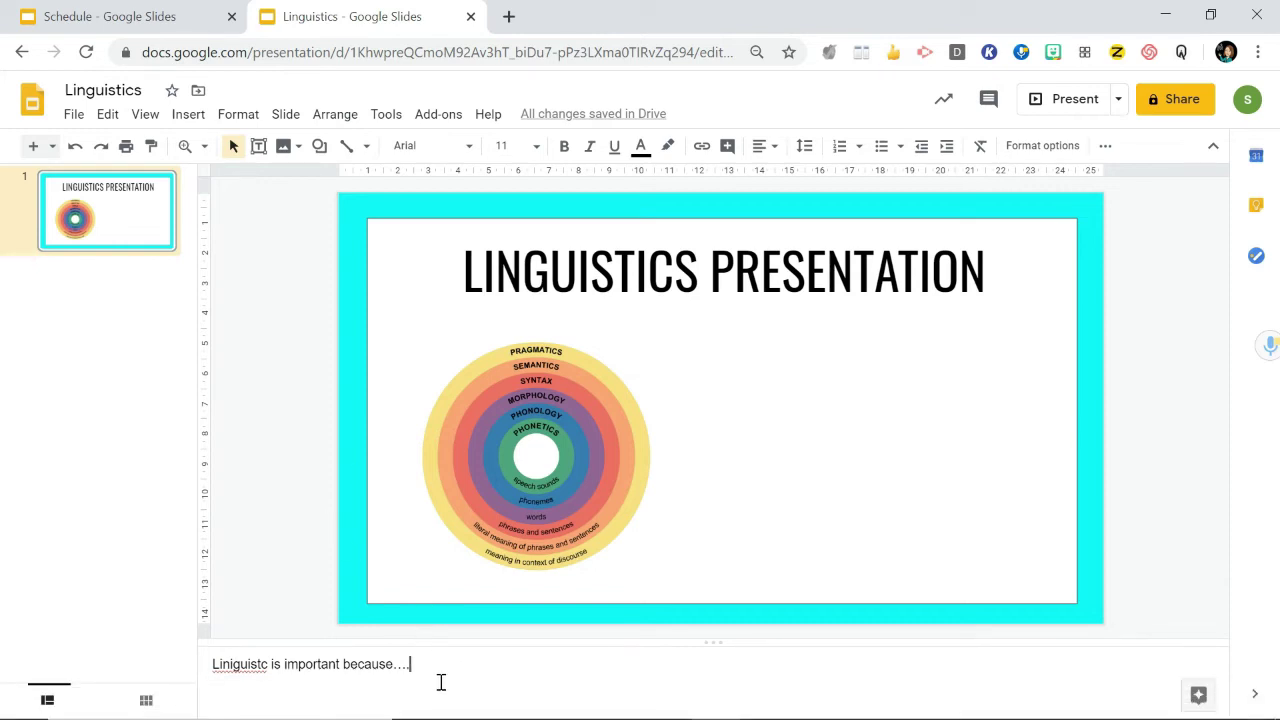
click(909, 468)
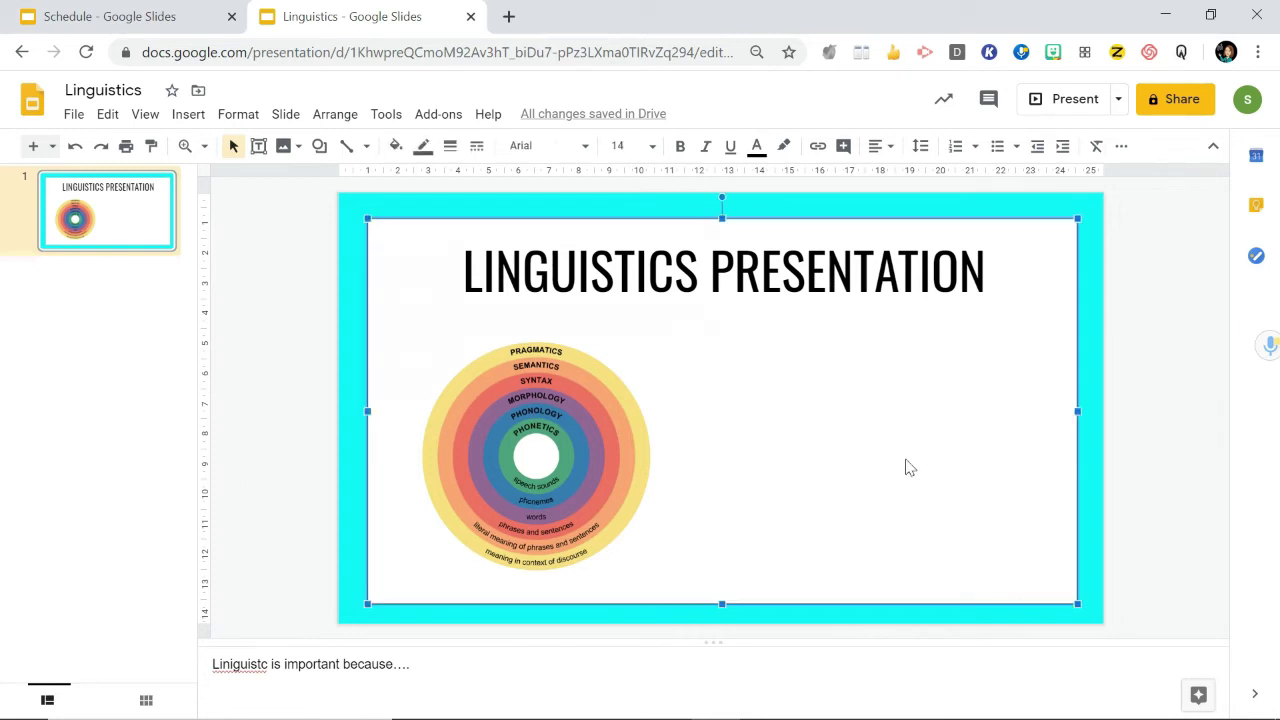
Step: Search linguistics in the Explore panel and show its web results
click(384, 116)
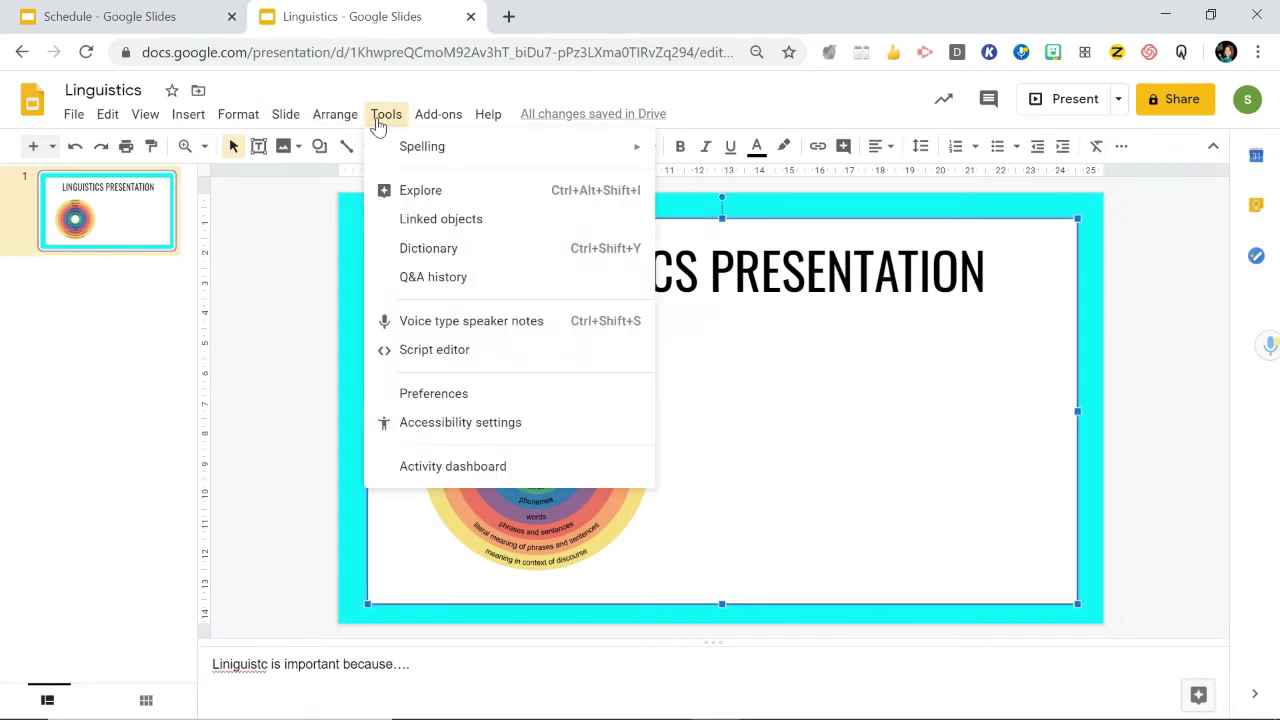
click(430, 194)
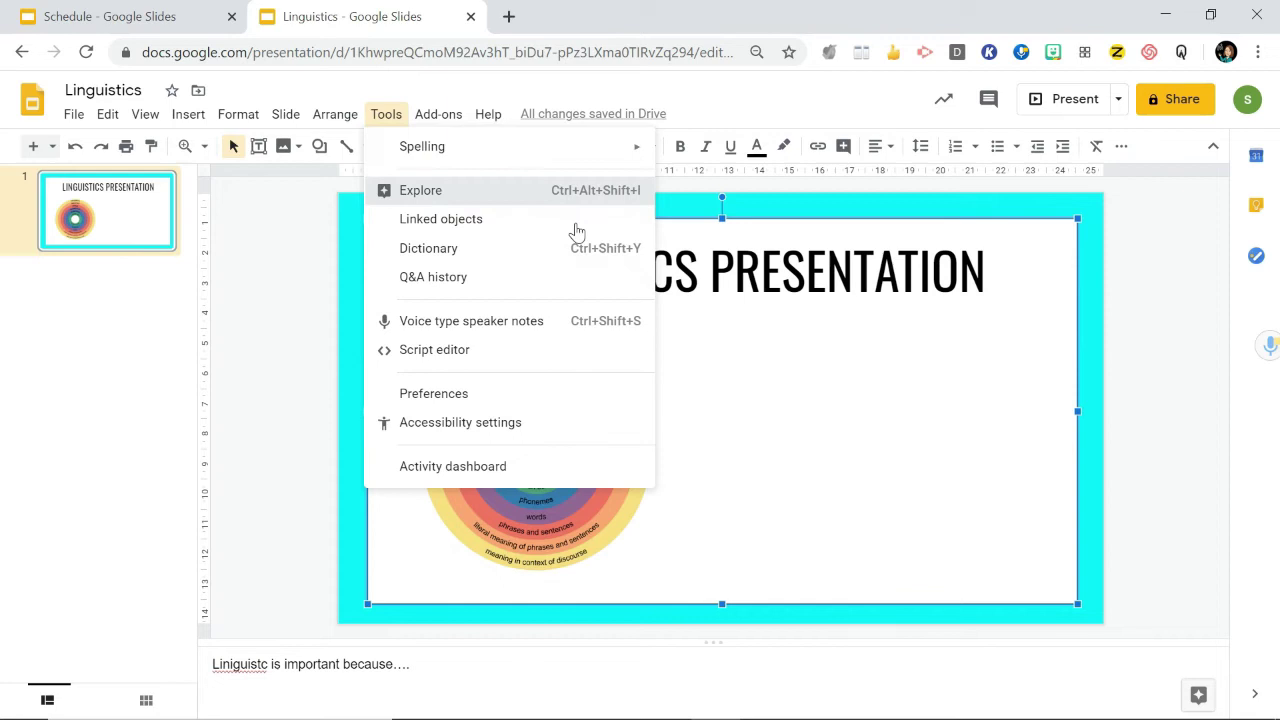
click(1078, 211)
text(linguistics)
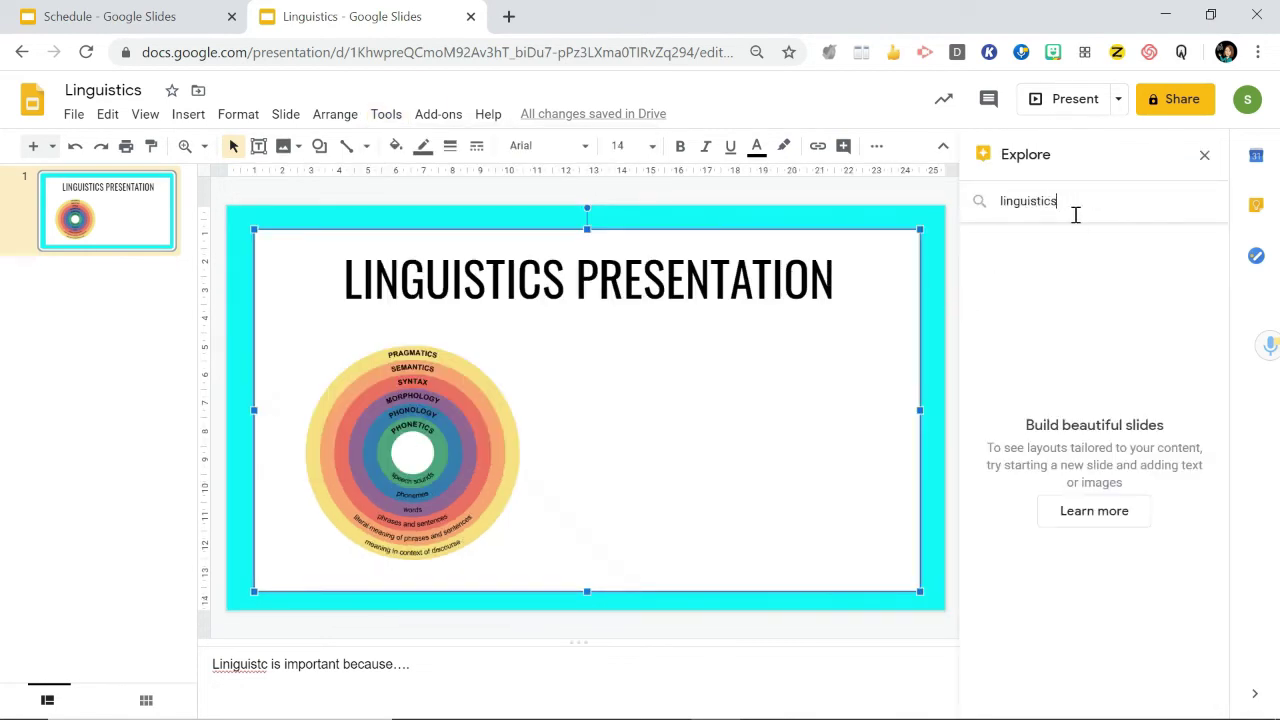
key(Return)
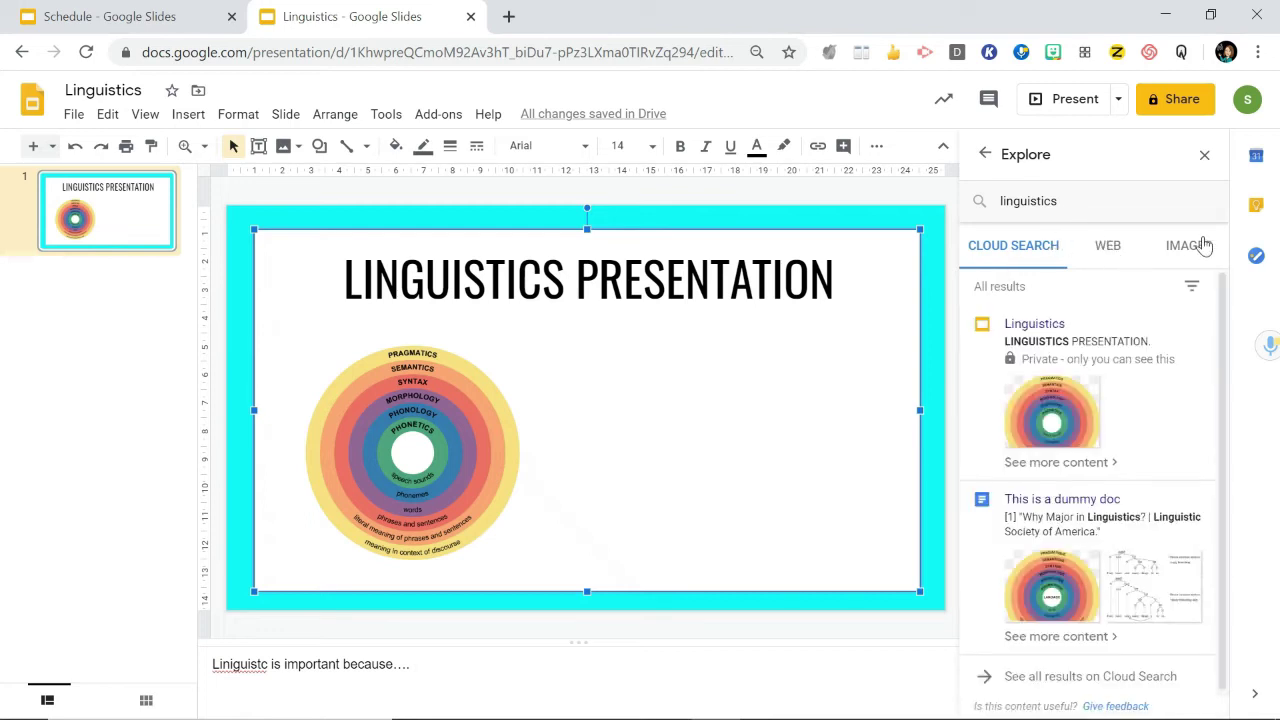
click(1108, 246)
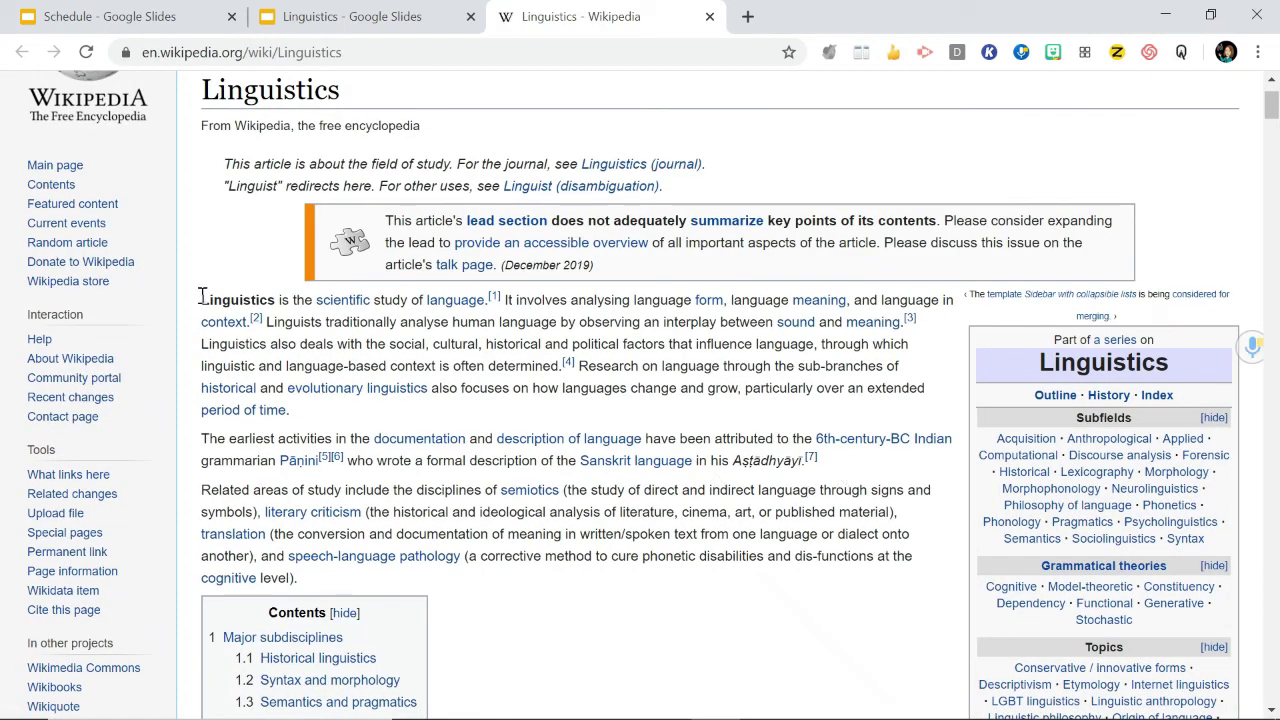
Step: Select the opening definition sentence of the Wikipedia Linguistics article
drag(198, 302, 265, 322)
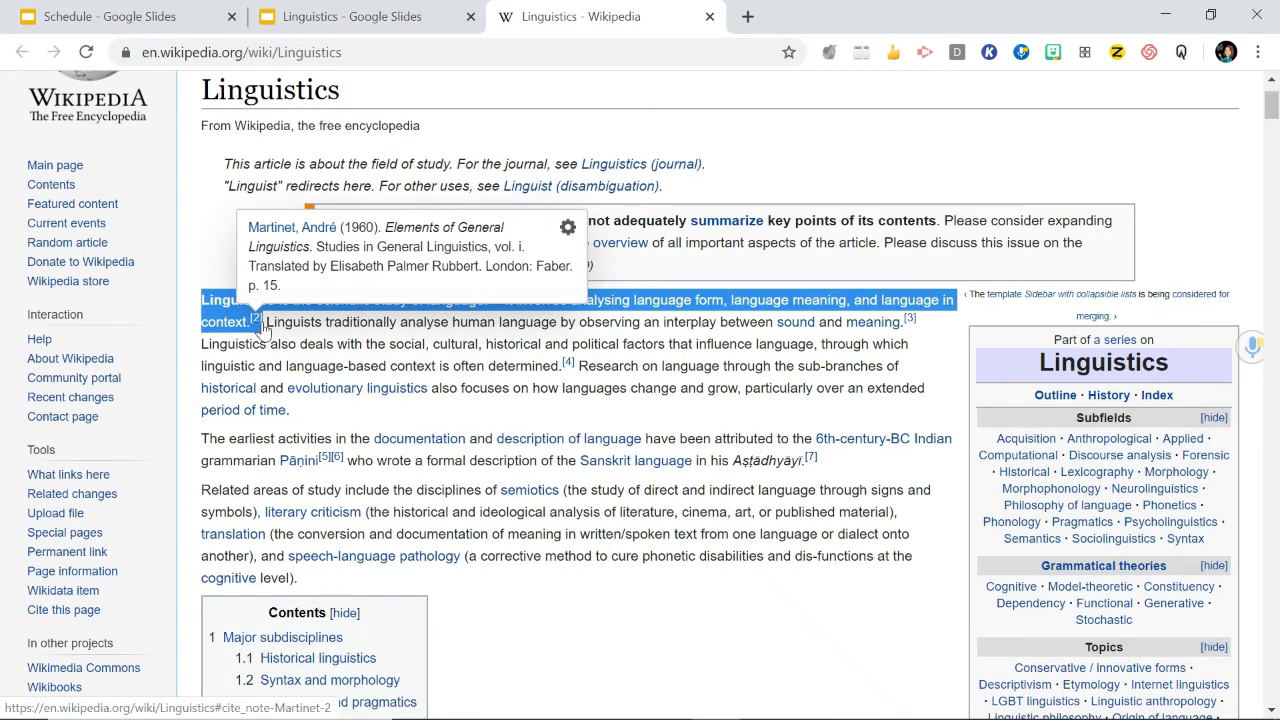
Step: Paste the copied Wikipedia definition into a new text box right of the diagram
click(352, 14)
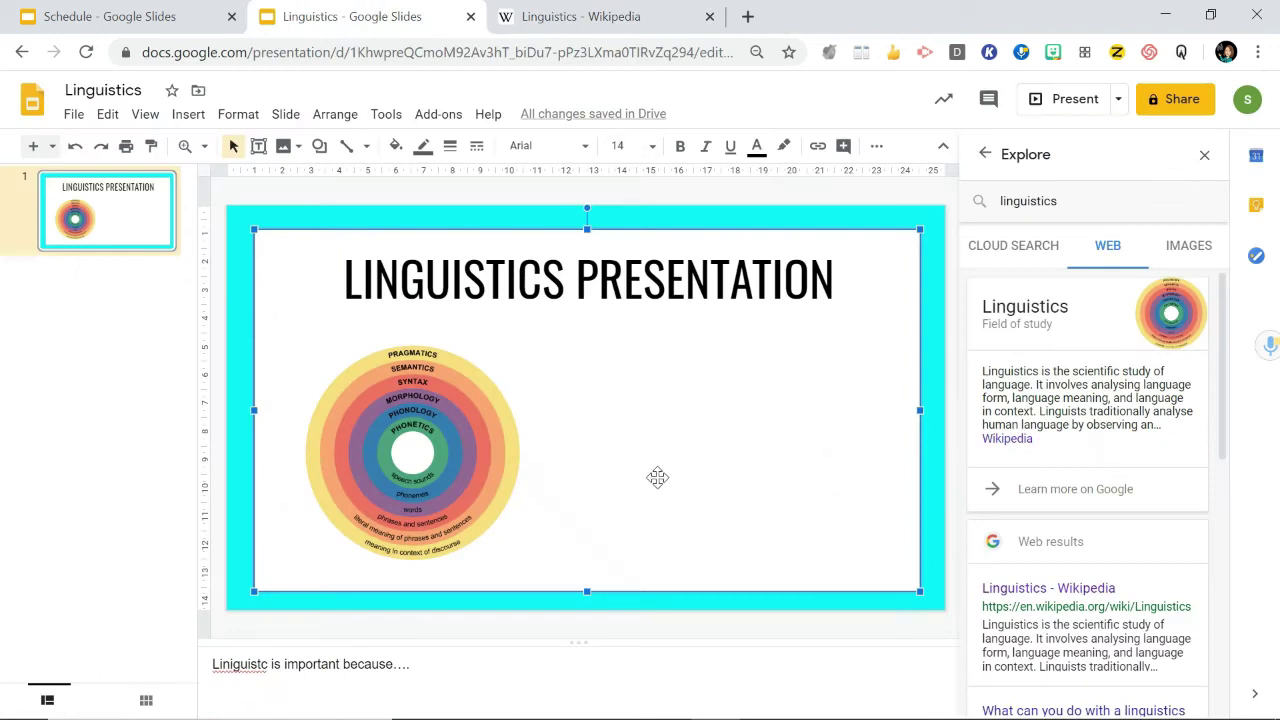
click(188, 114)
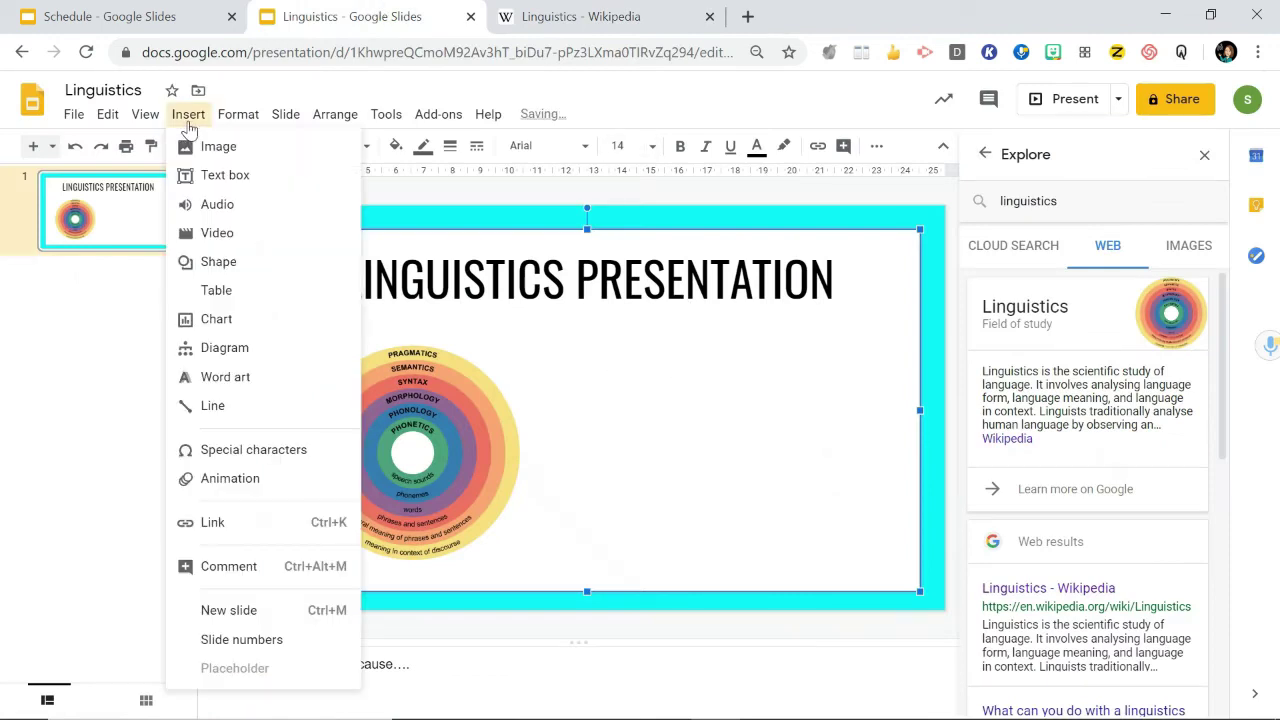
click(226, 175)
drag(565, 349, 893, 449)
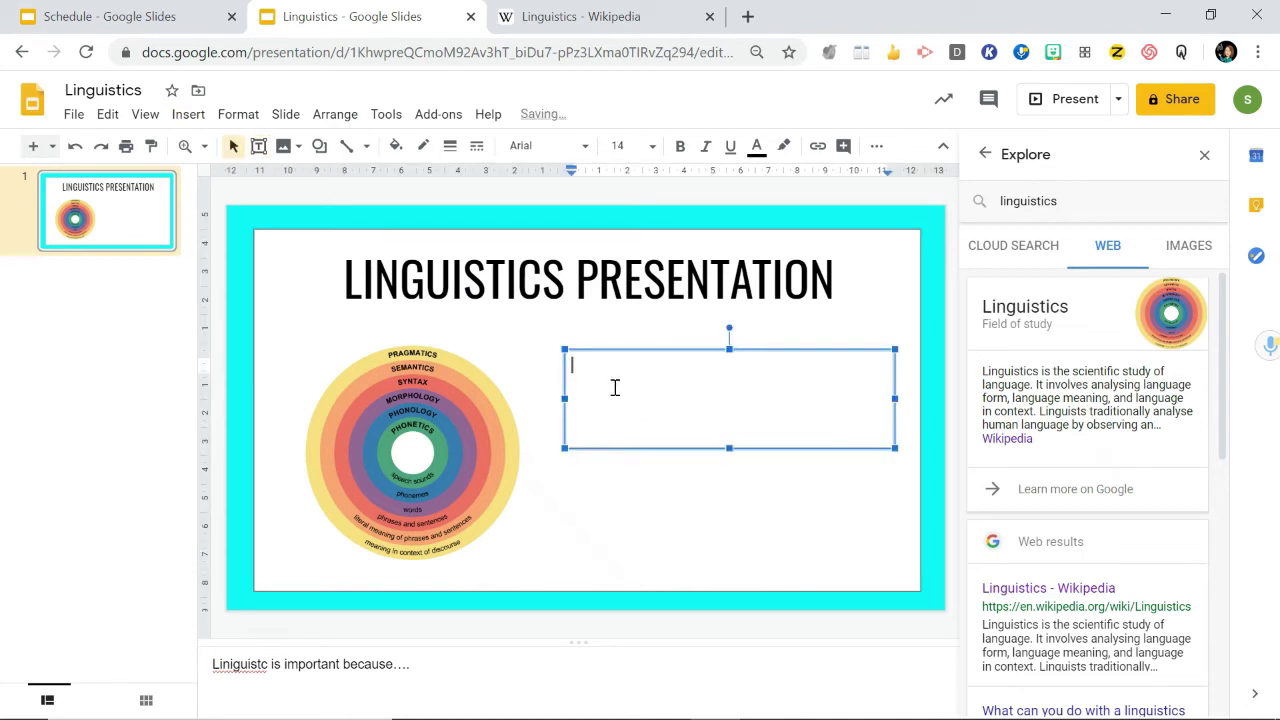
text(Linguistics is the scientific study of language [1] It involves analysing language form, language meaning, and language in context [2])
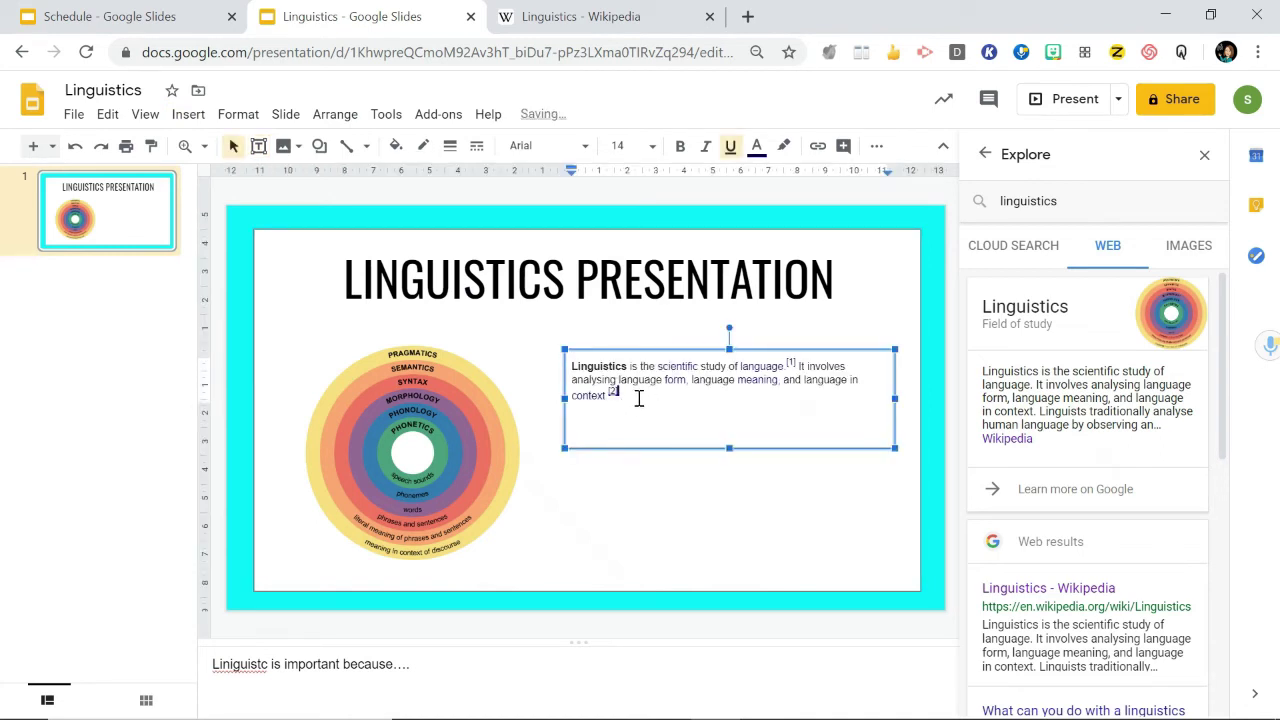
Step: Format the definition paragraph in Oswald at size 18
drag(620, 397, 560, 360)
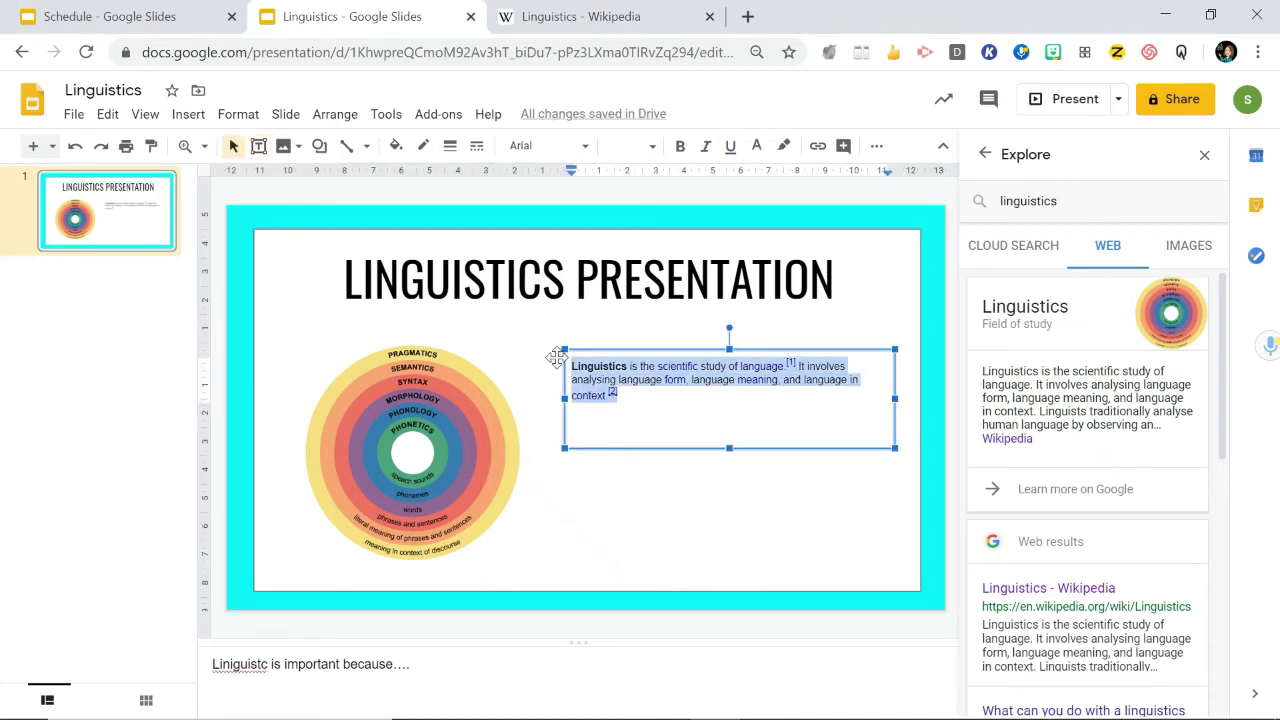
click(583, 150)
click(574, 253)
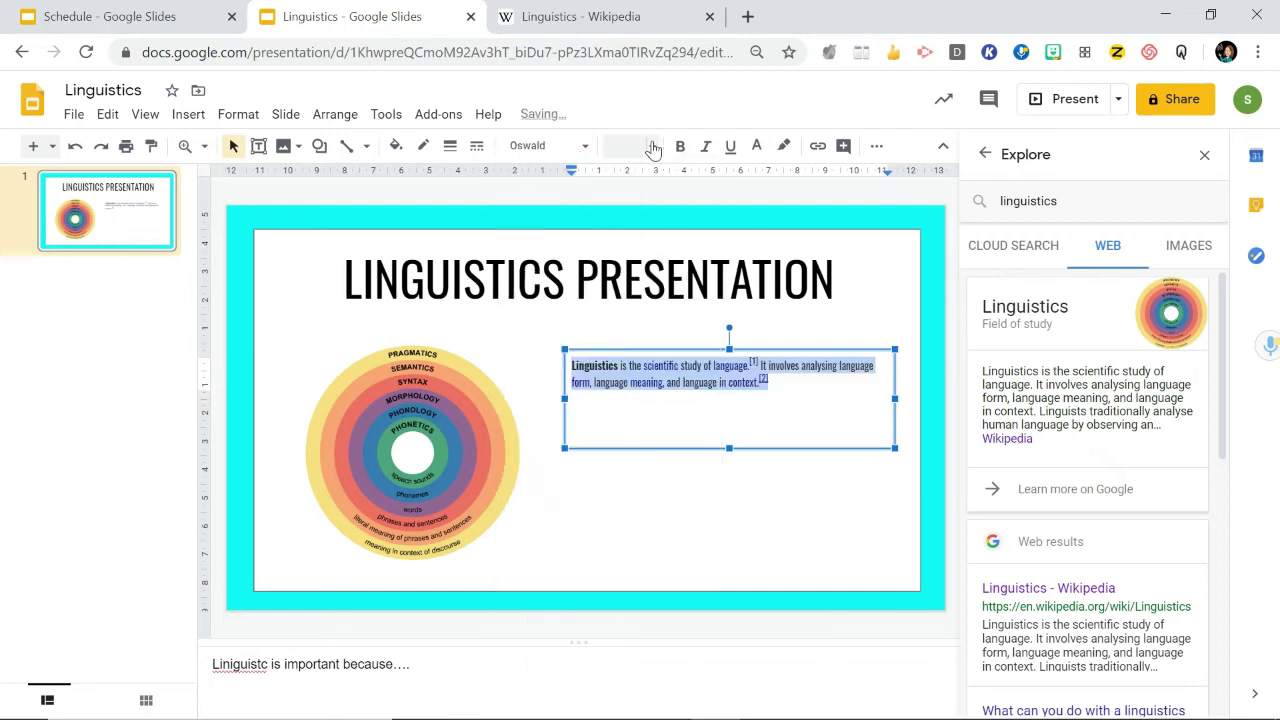
click(652, 148)
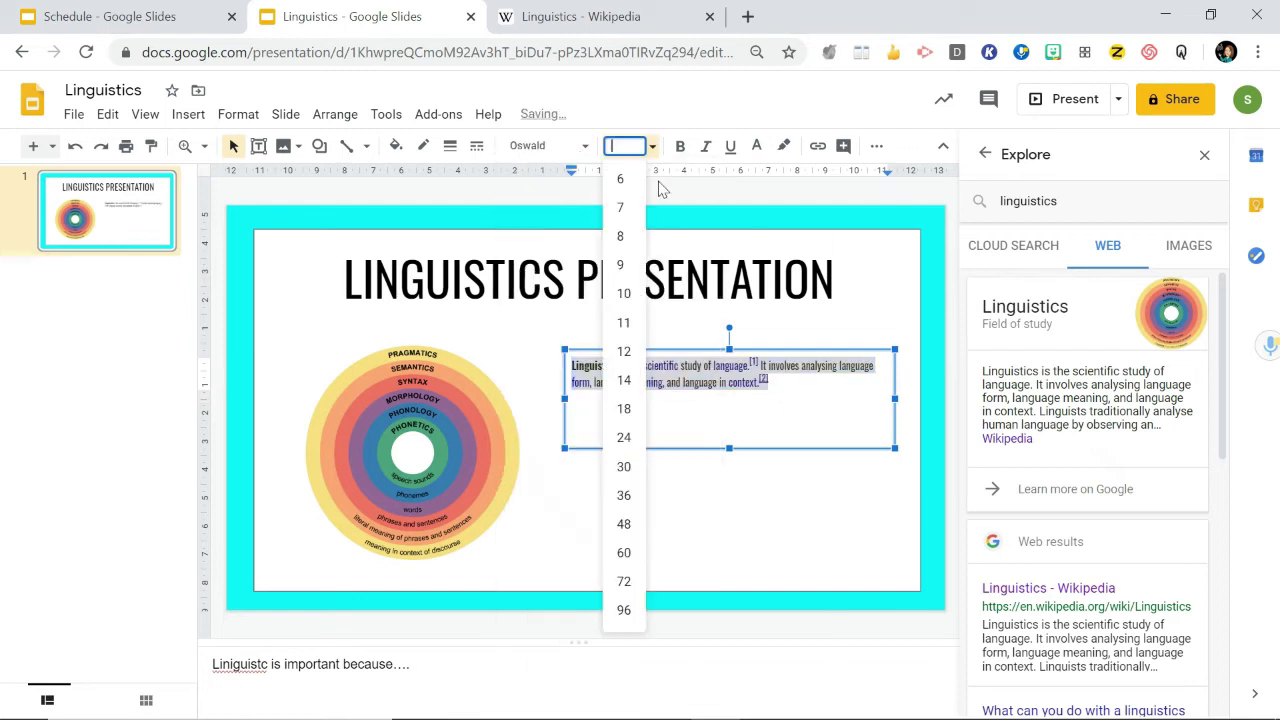
click(624, 409)
click(815, 500)
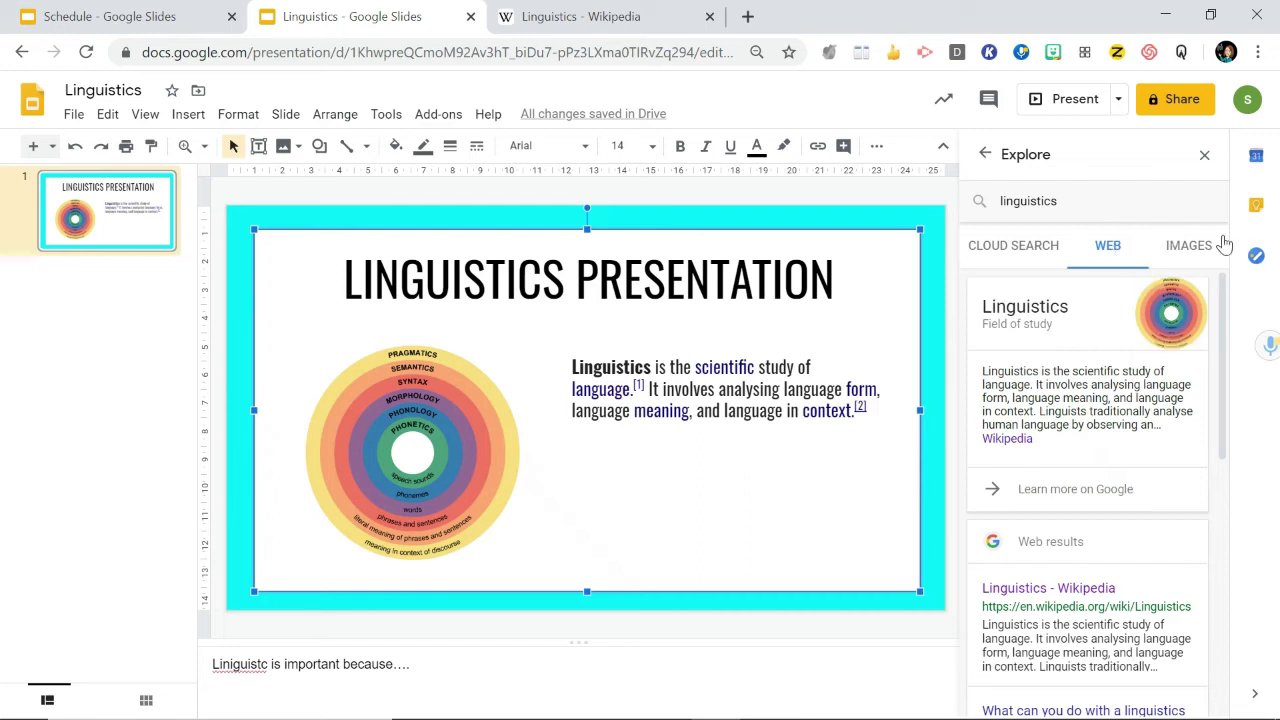
Step: Nudge the definition text box slightly up and left
click(734, 349)
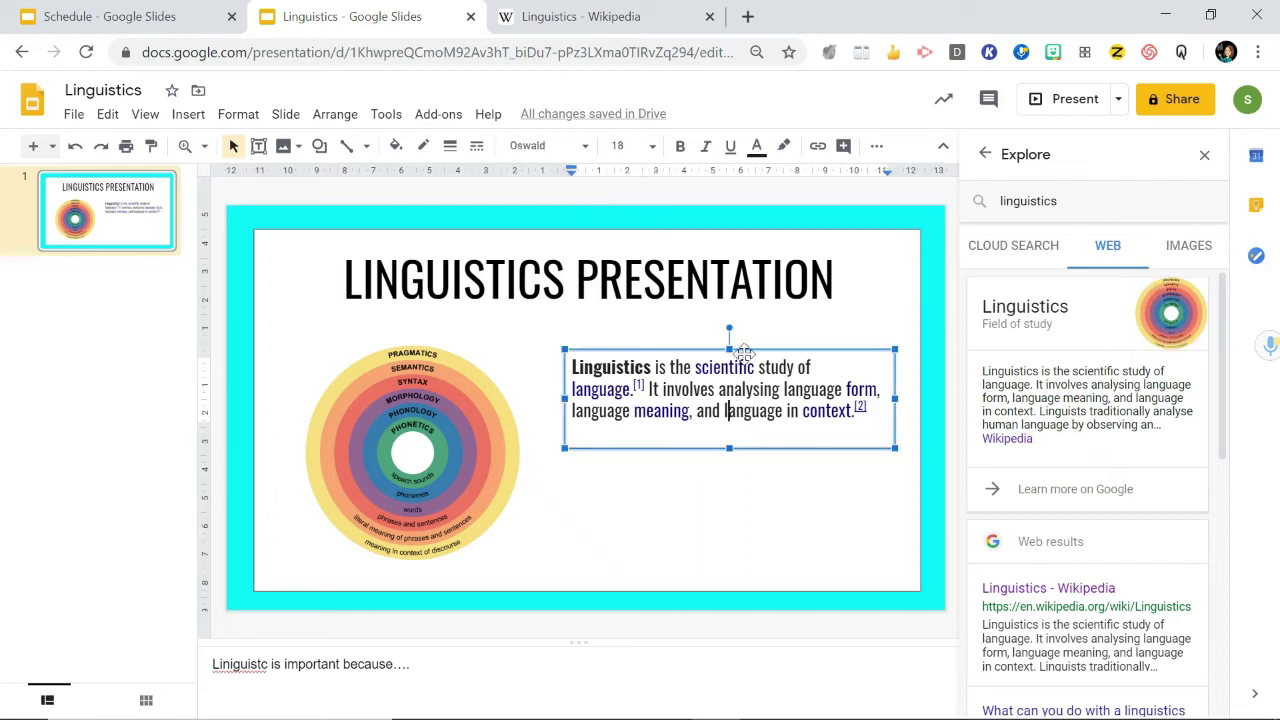
drag(737, 349, 733, 335)
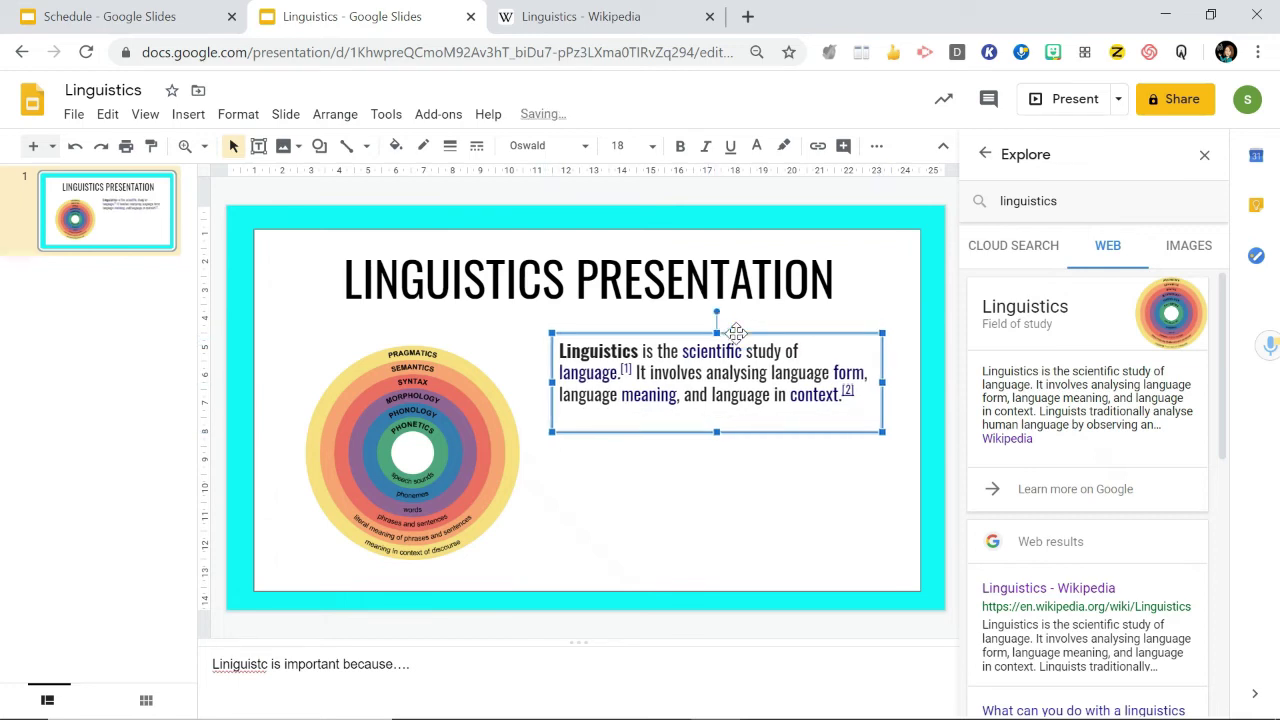
click(710, 510)
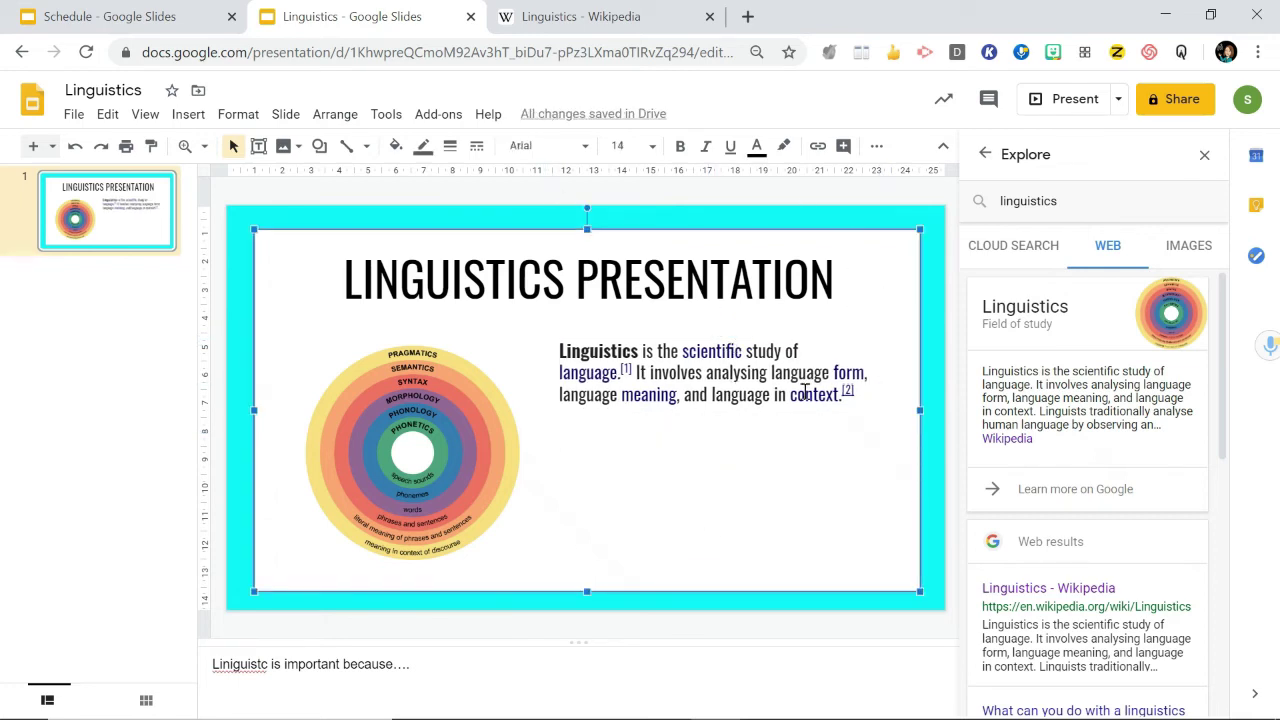
Step: Start presenting the Linguistics slideshow, then leave full screen with Esc while it keeps running
click(1118, 99)
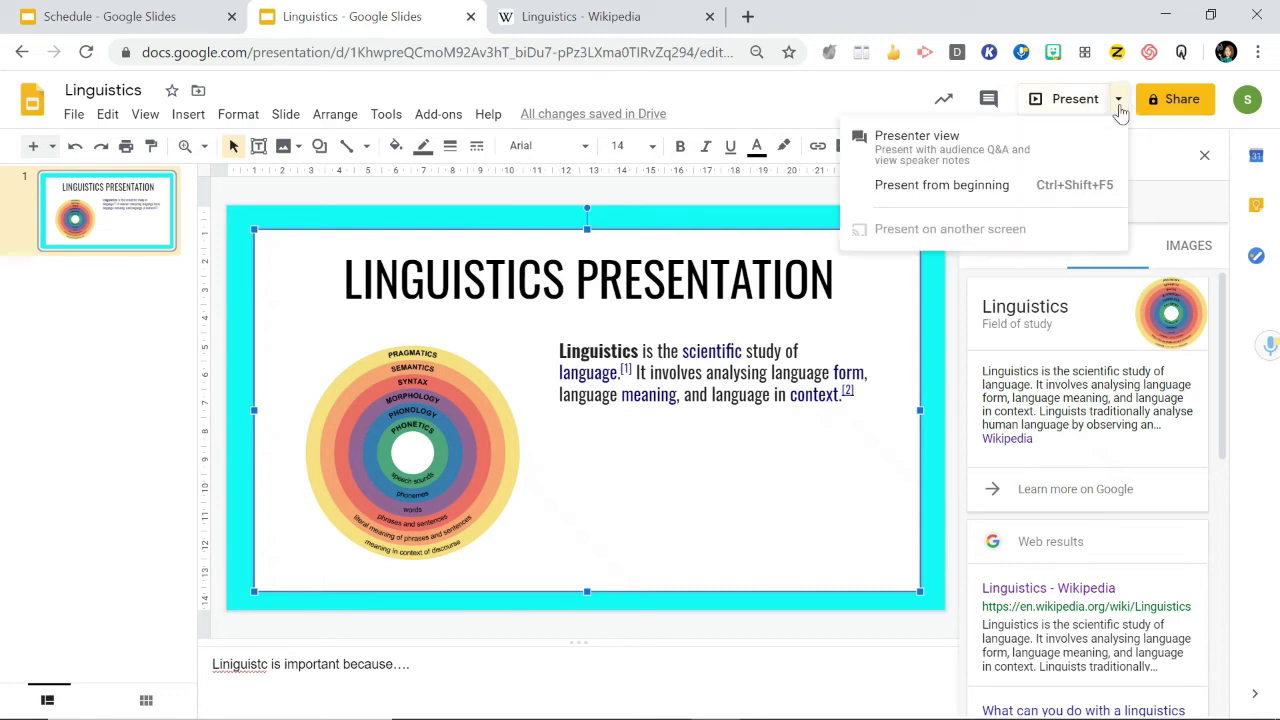
click(1070, 99)
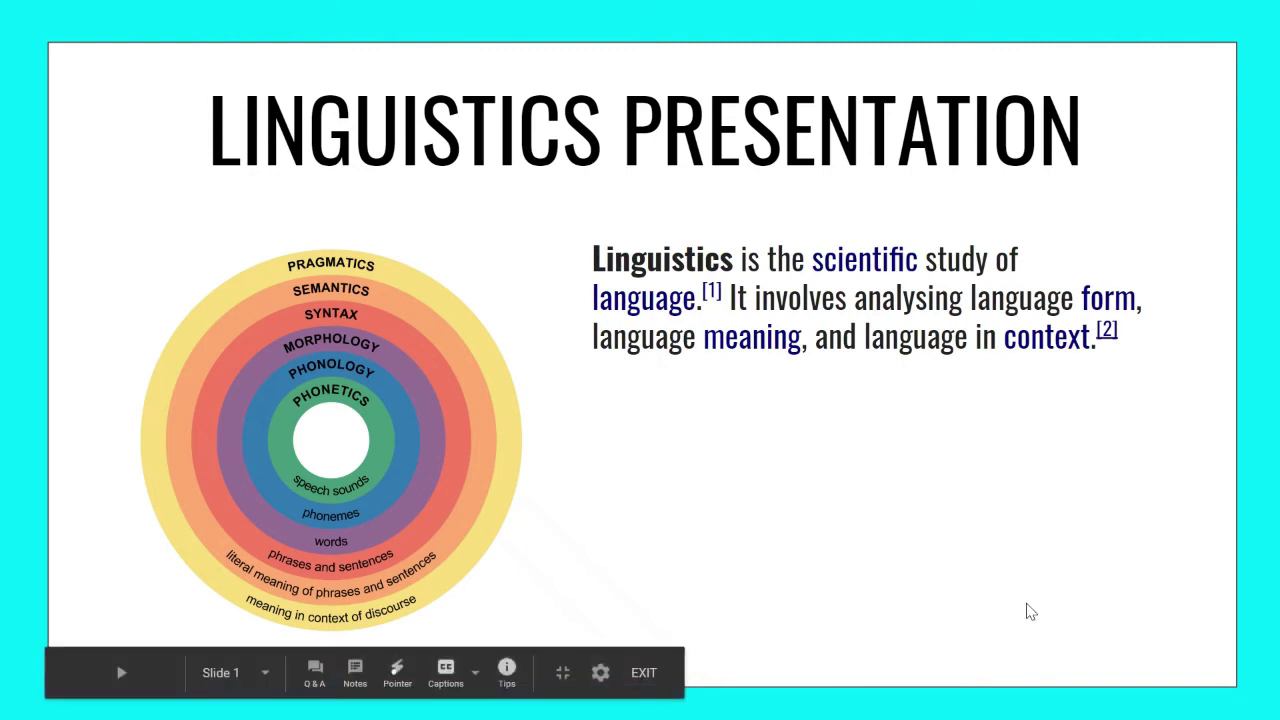
key(Escape)
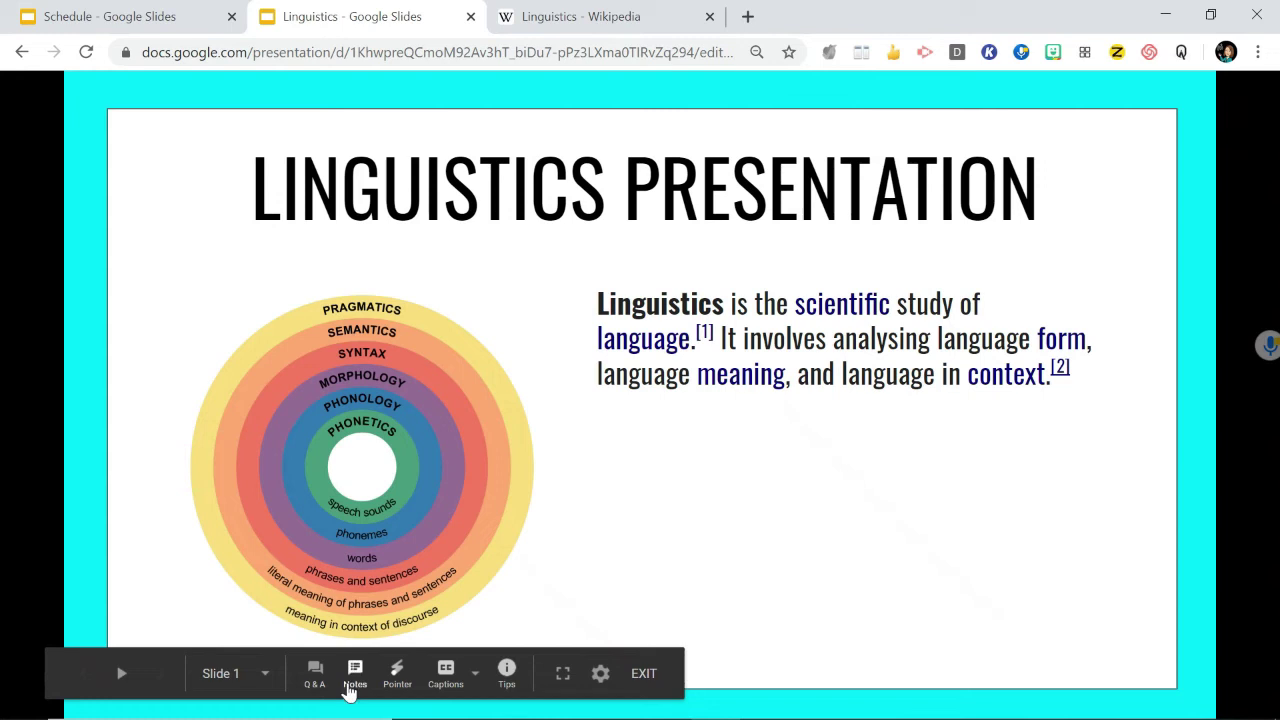
Step: Open presenter view, highlight the speaker note text, and return to the slideshow window
click(355, 684)
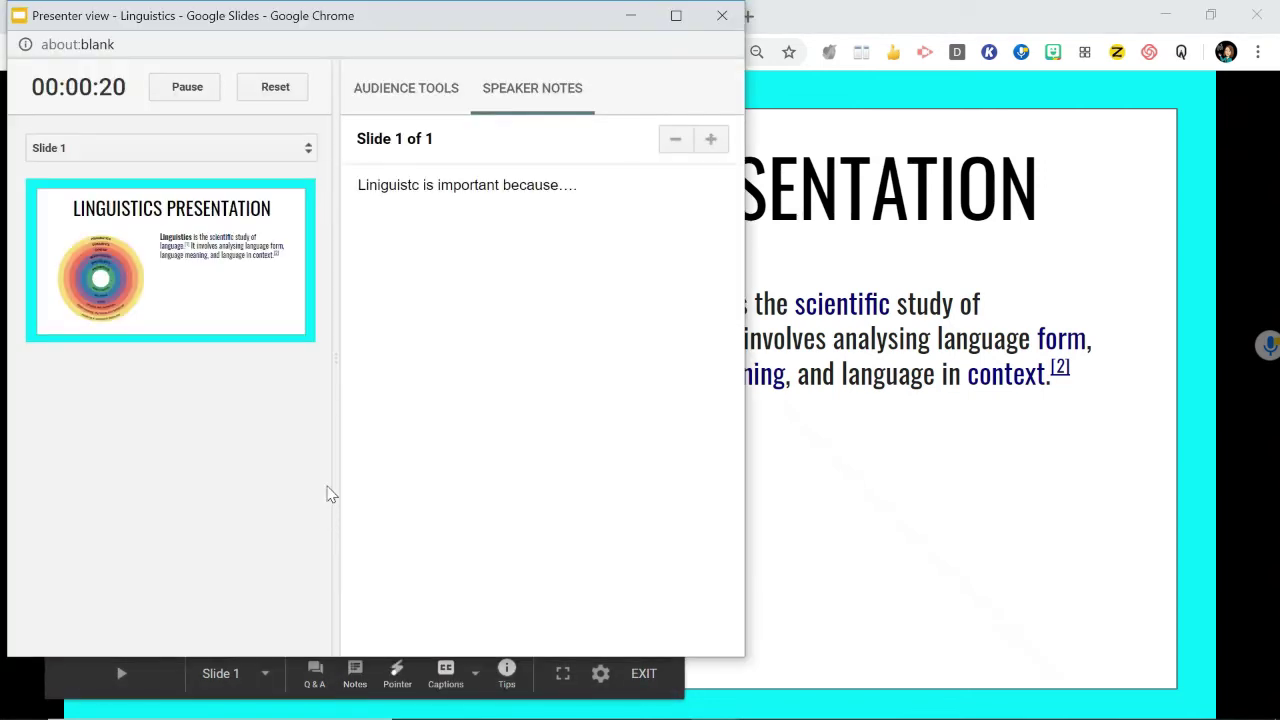
drag(358, 186, 590, 188)
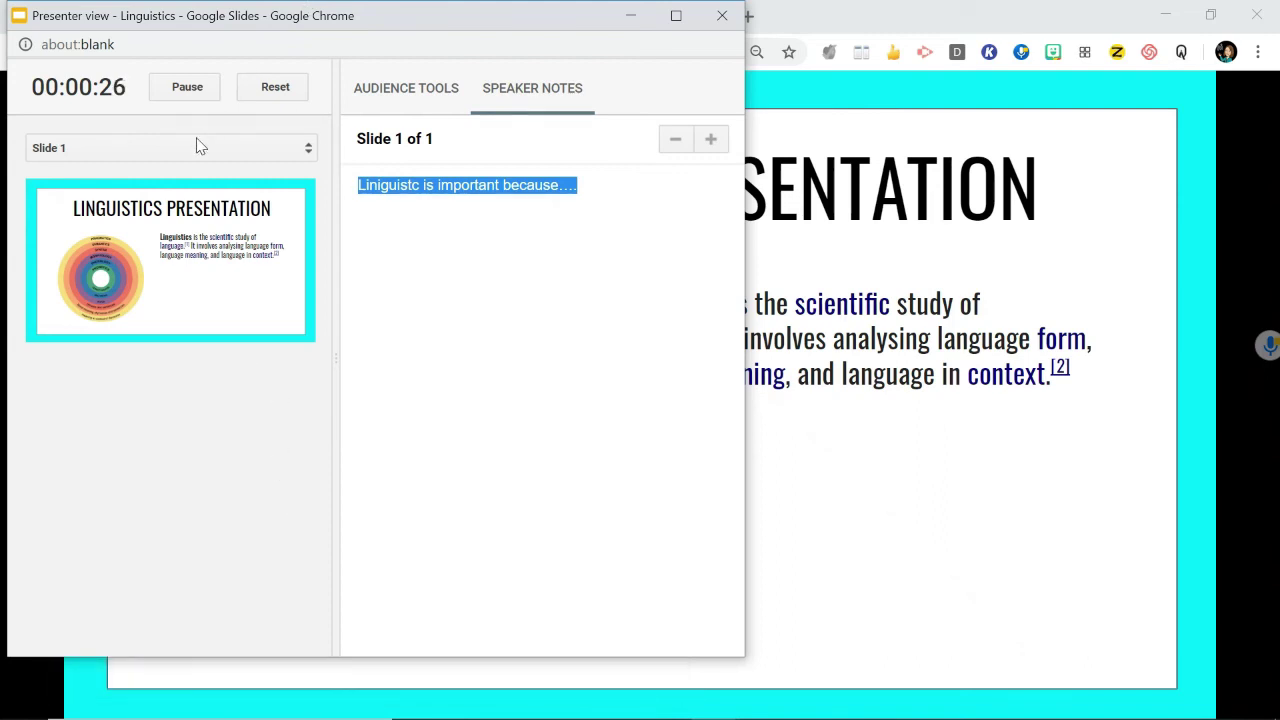
click(922, 446)
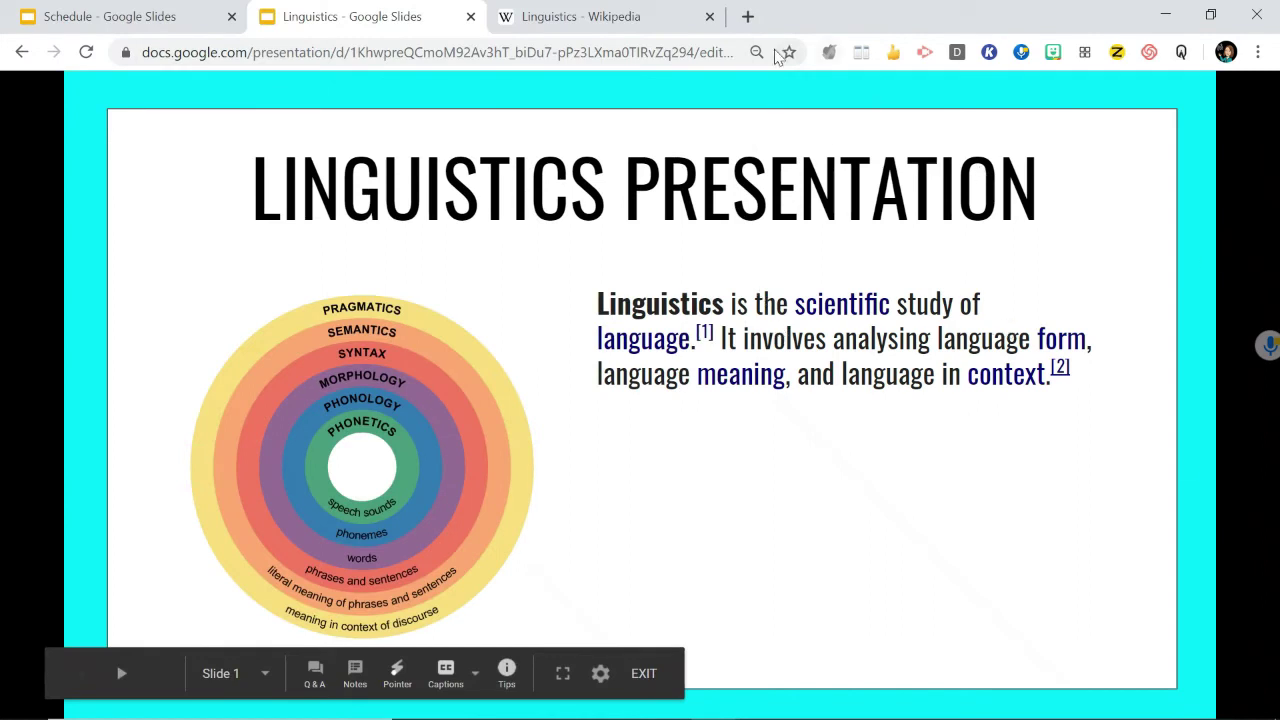
Step: Exit the slideshow, turn on link sharing with 'can edit' access, and copy the link
key(Escape)
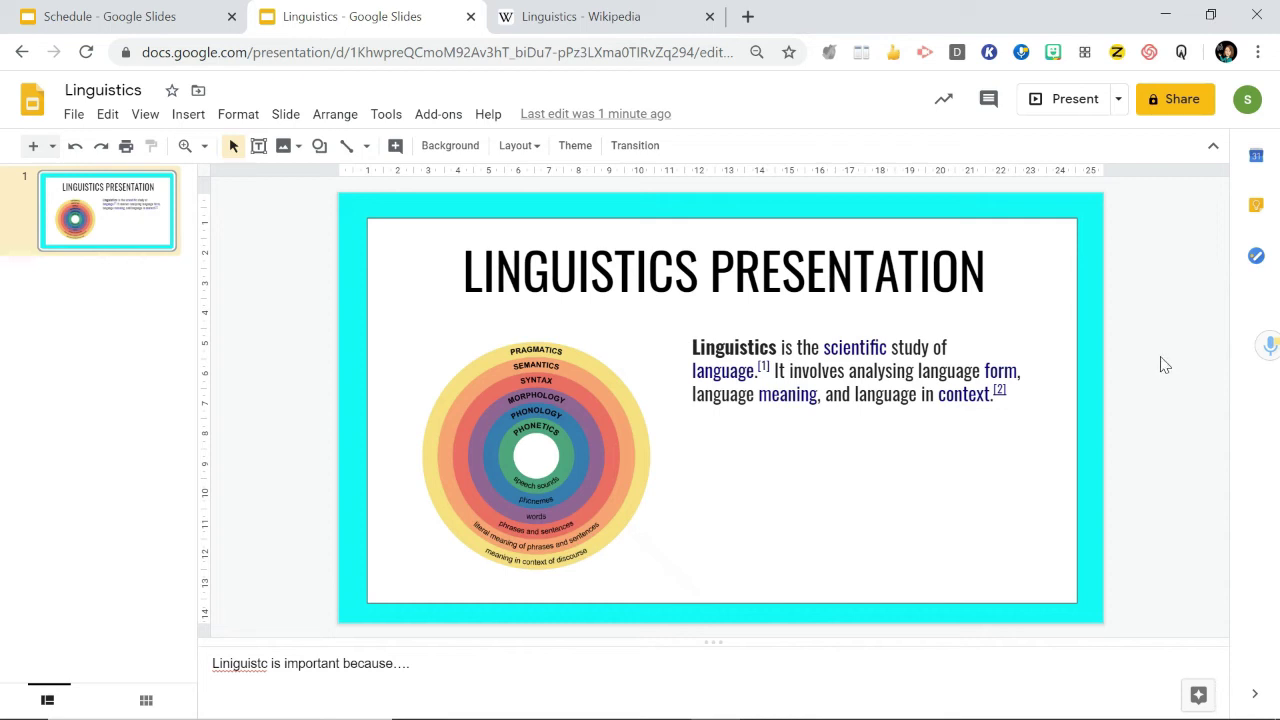
click(1182, 105)
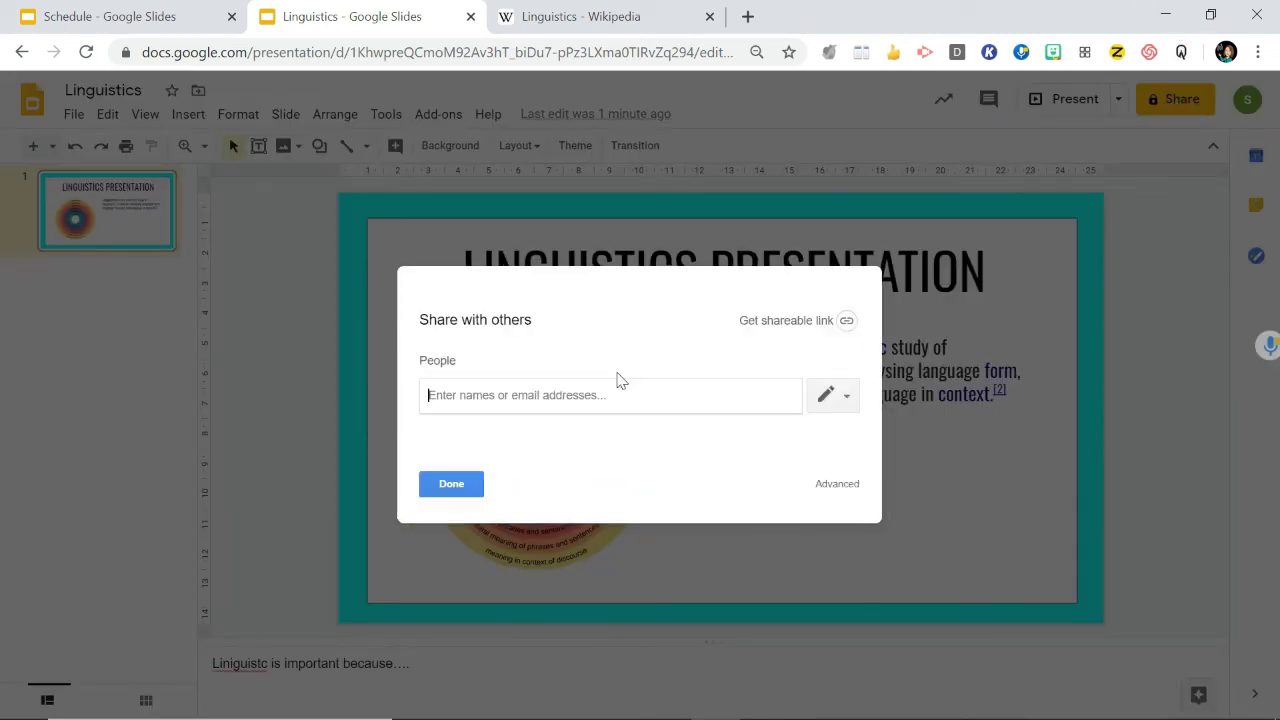
click(791, 318)
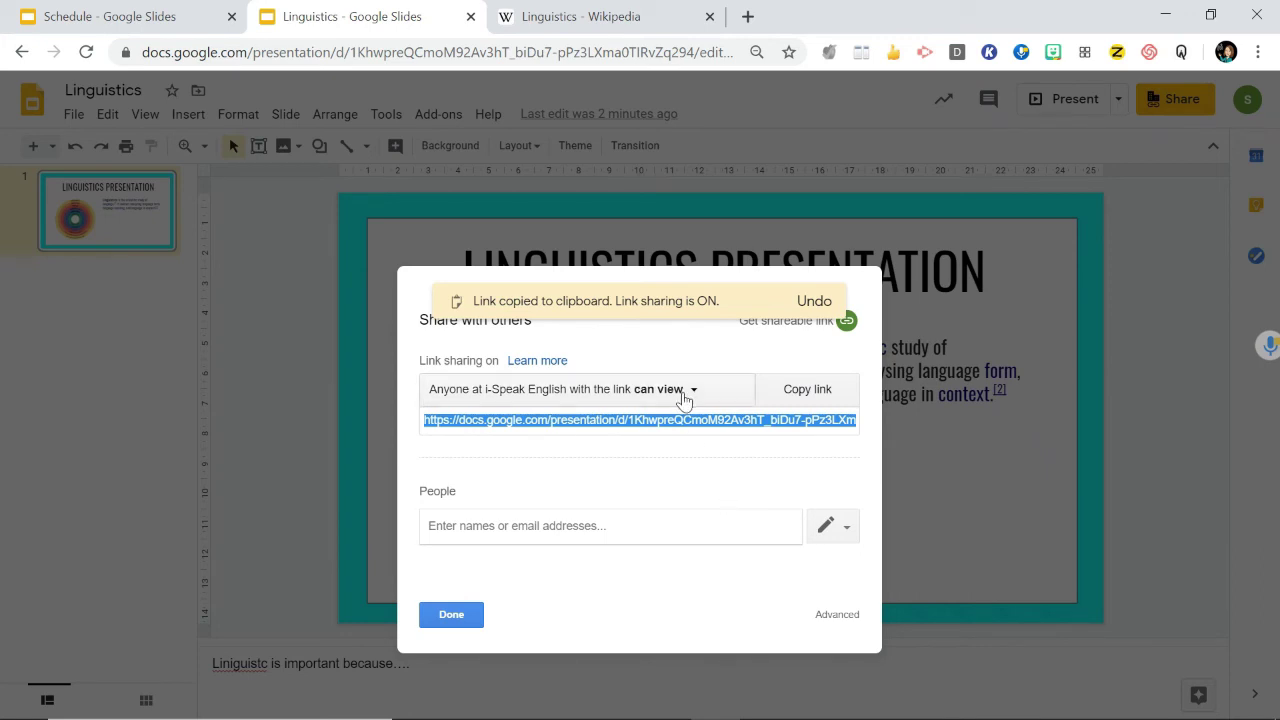
click(690, 395)
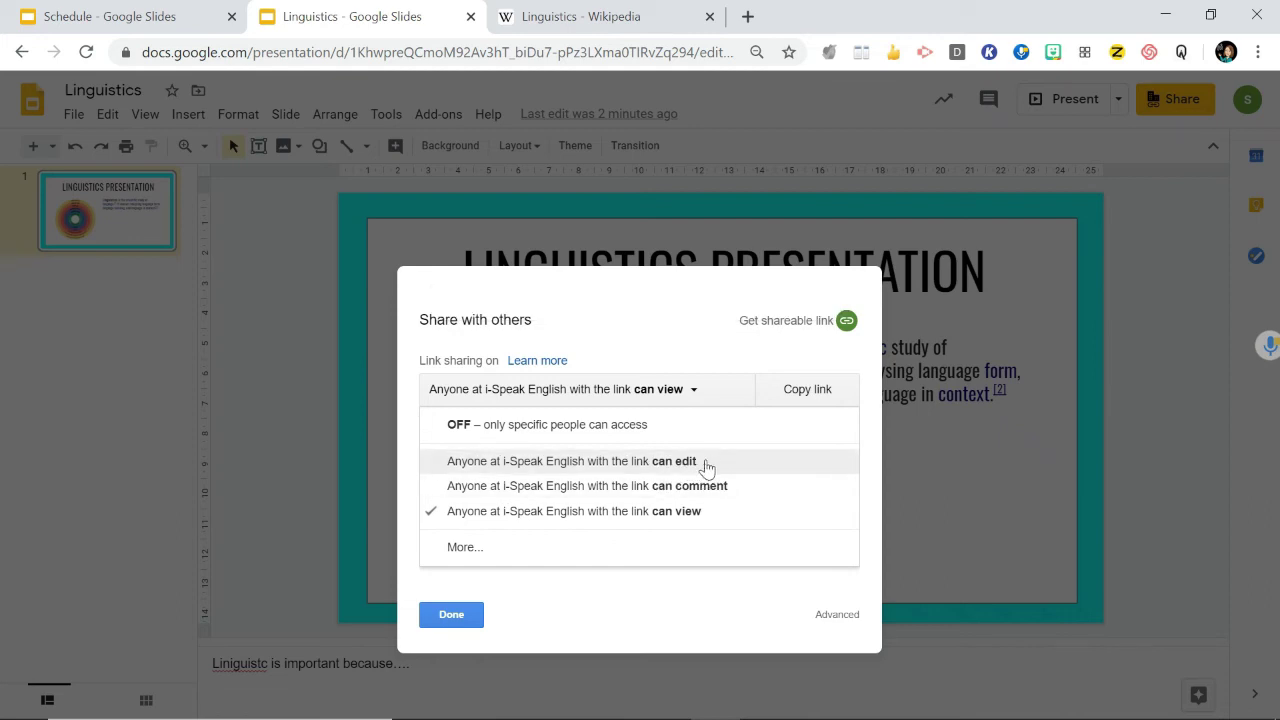
click(706, 463)
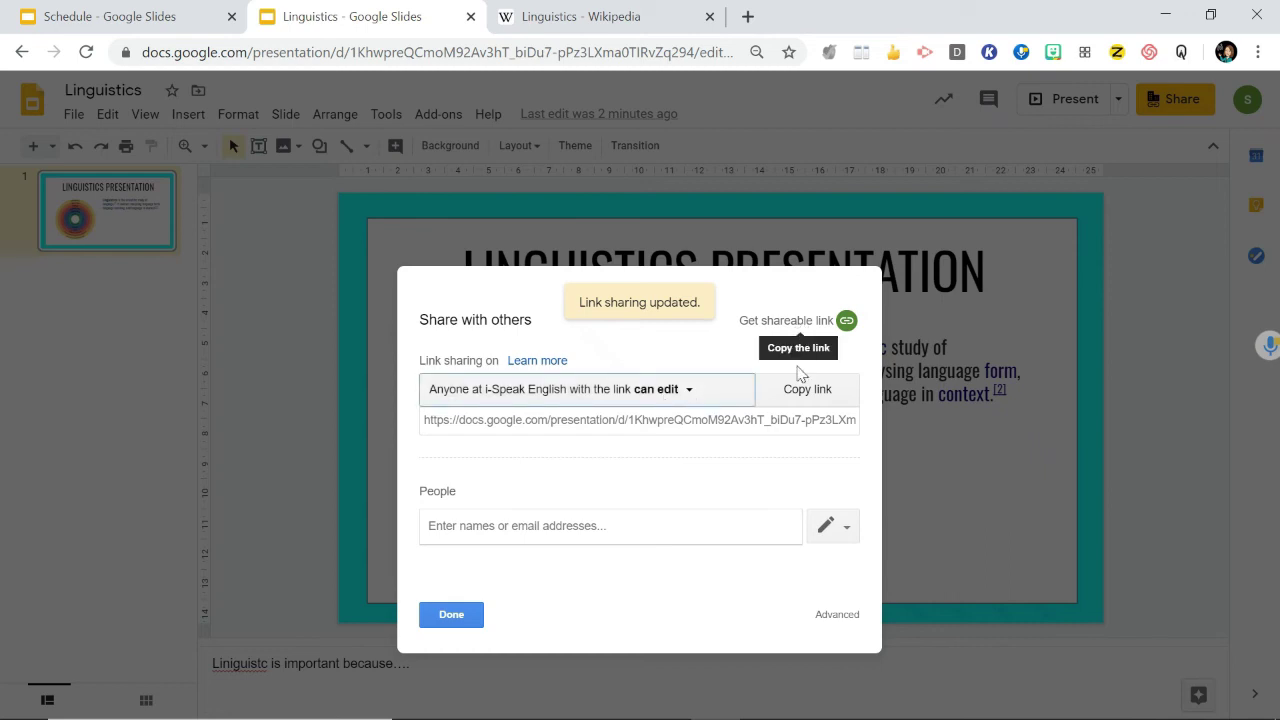
click(818, 390)
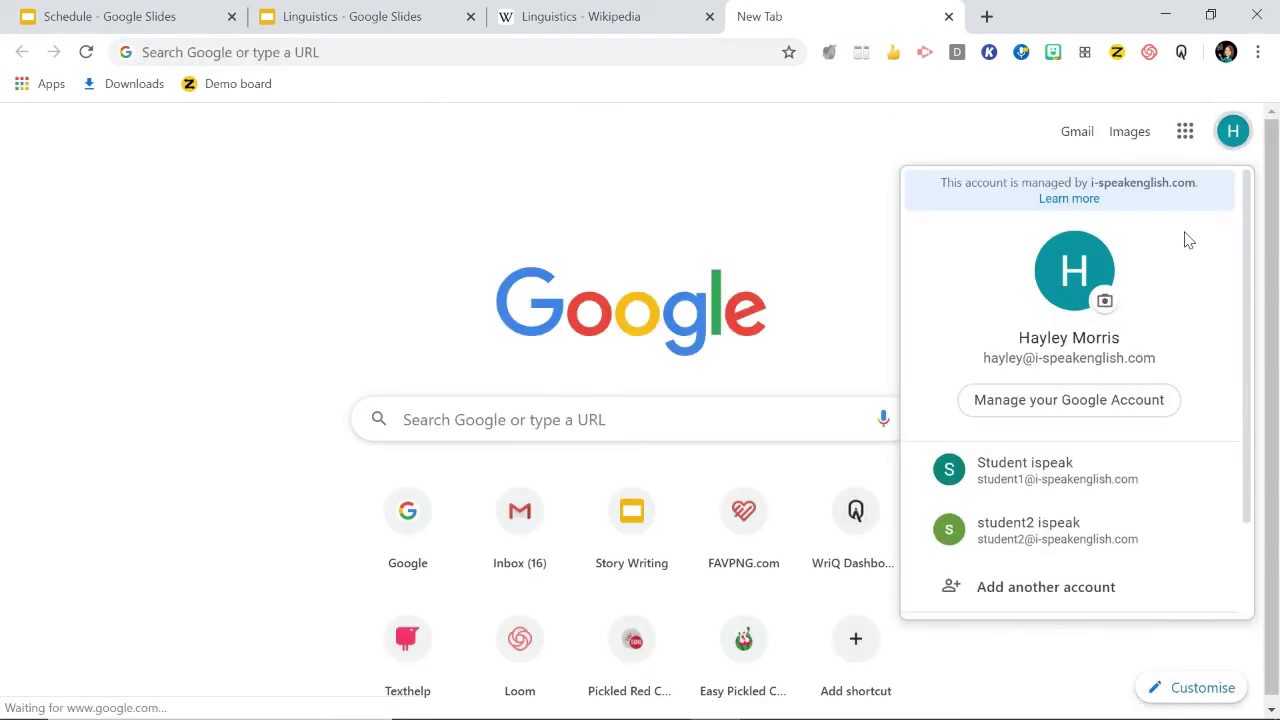
Step: As the student, open the Essay 140-190 Words assignment in English Class Classwork
click(1040, 530)
click(1190, 102)
scroll(971, 491, down, 5)
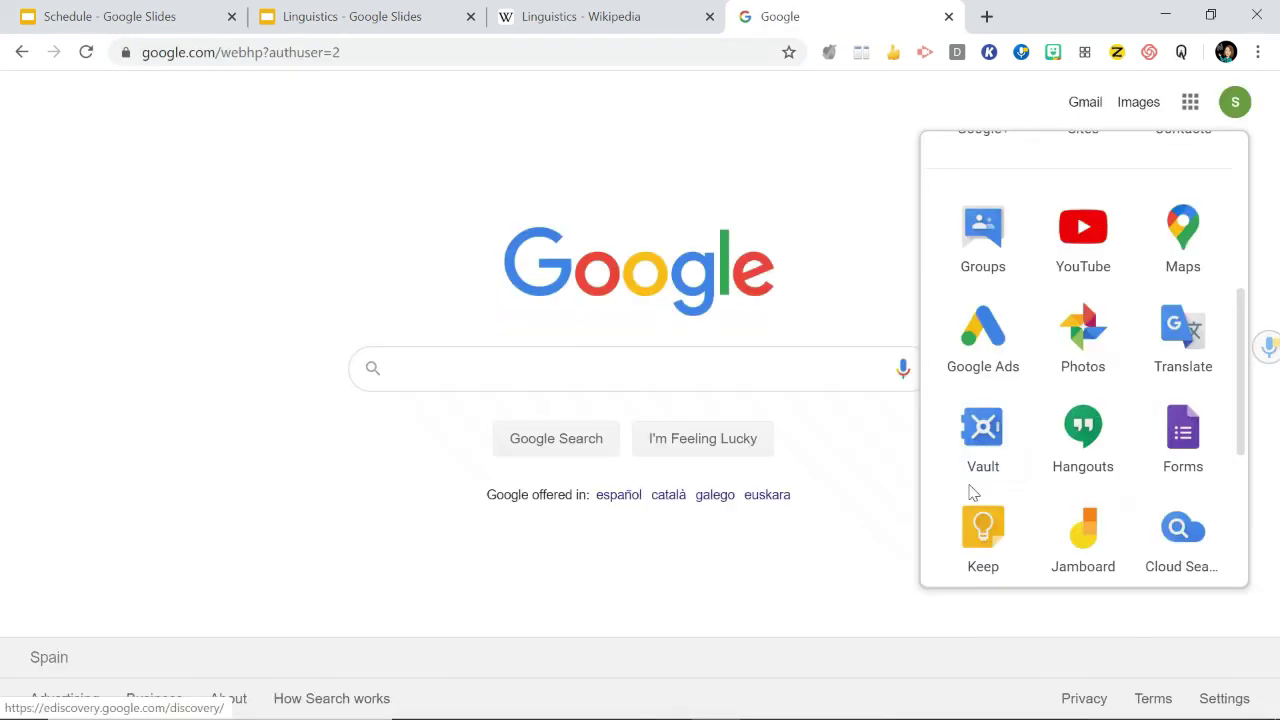
click(981, 463)
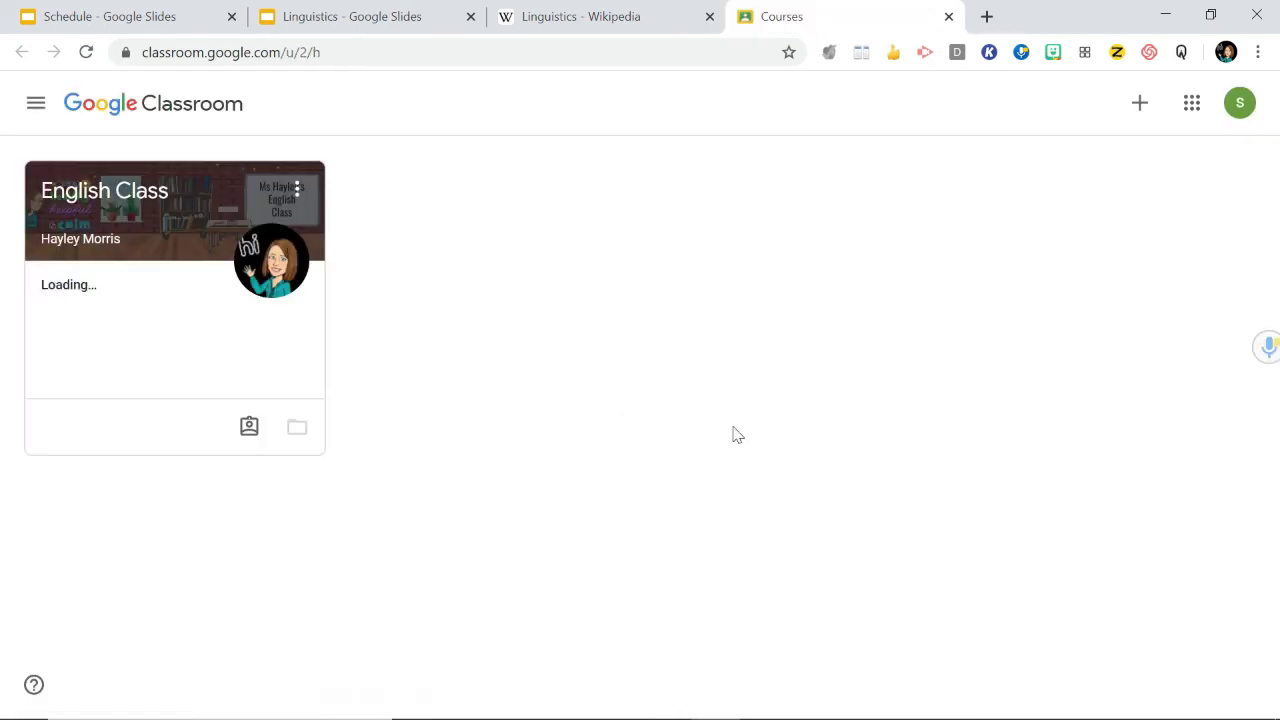
click(211, 226)
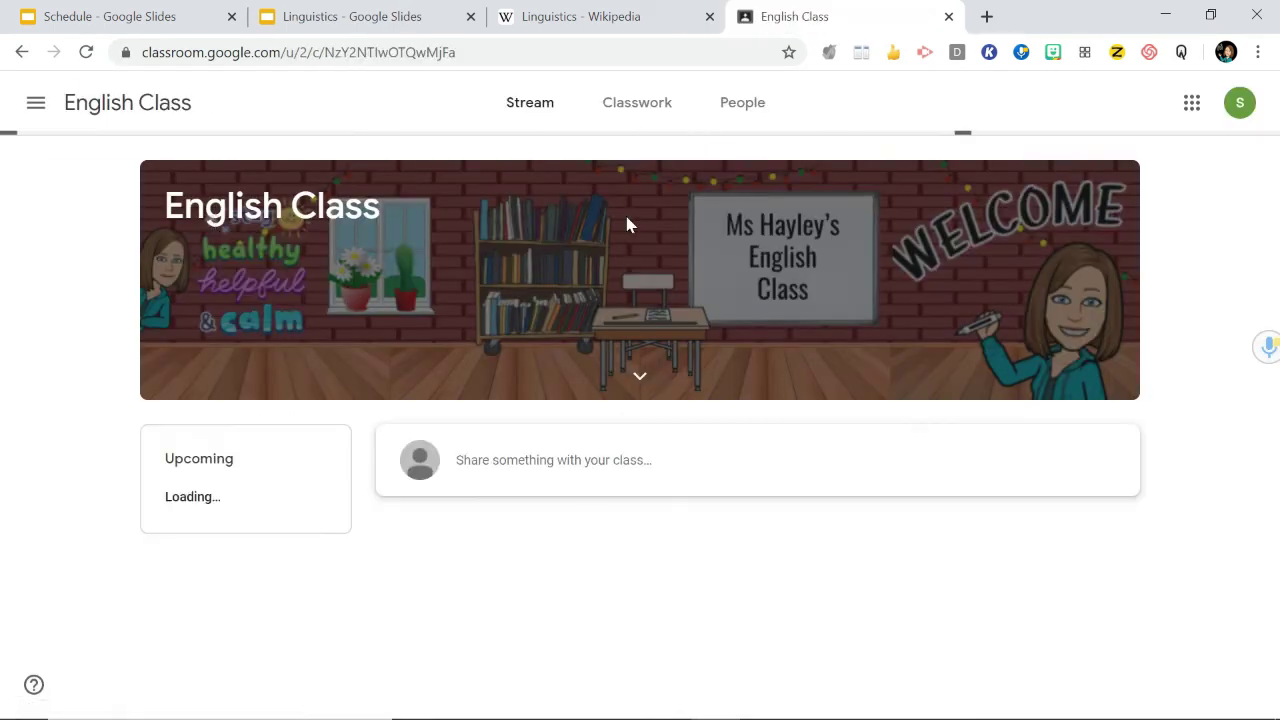
click(631, 110)
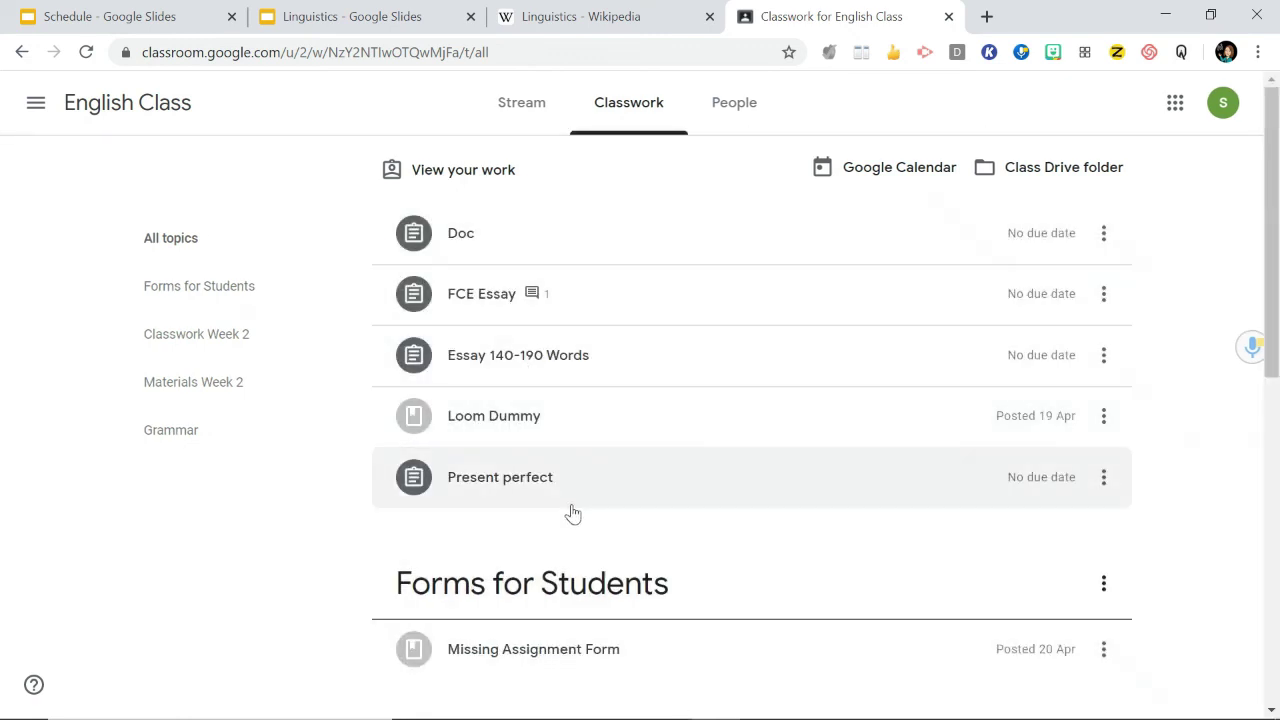
click(630, 361)
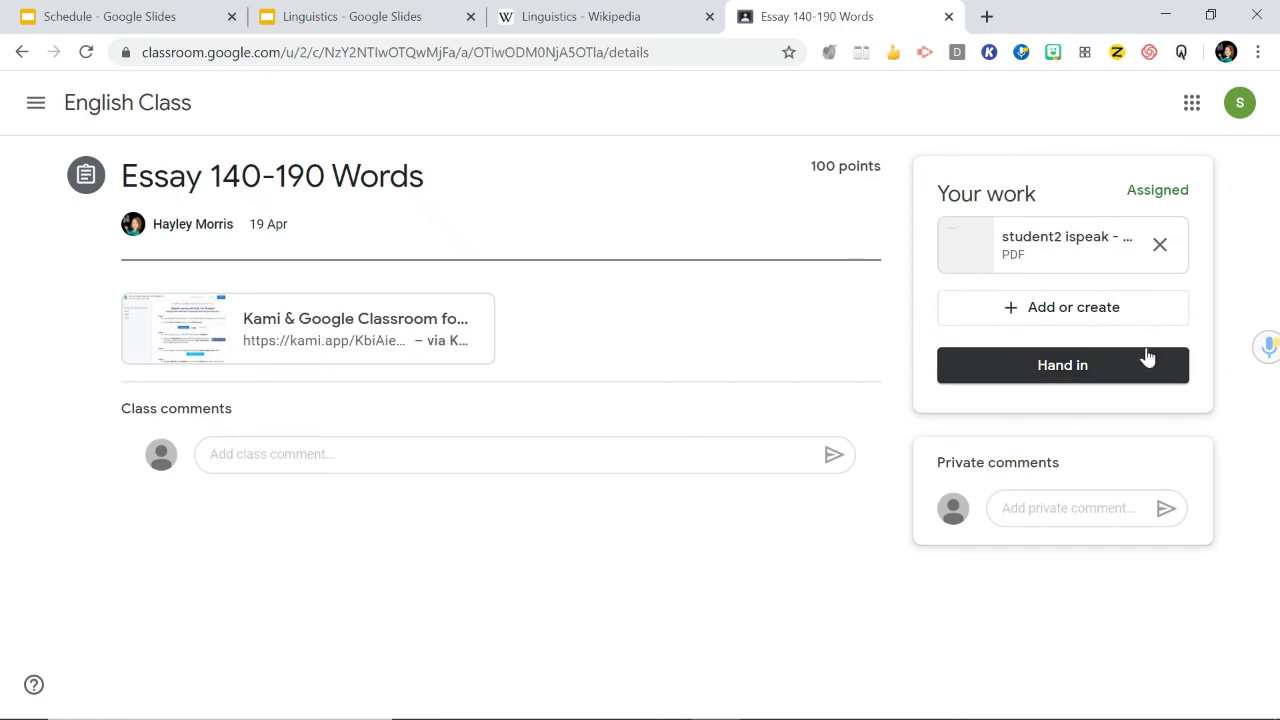
Step: Paste the presentation link as an attachment, cancel it, and return to the Linguistics tab
click(1083, 311)
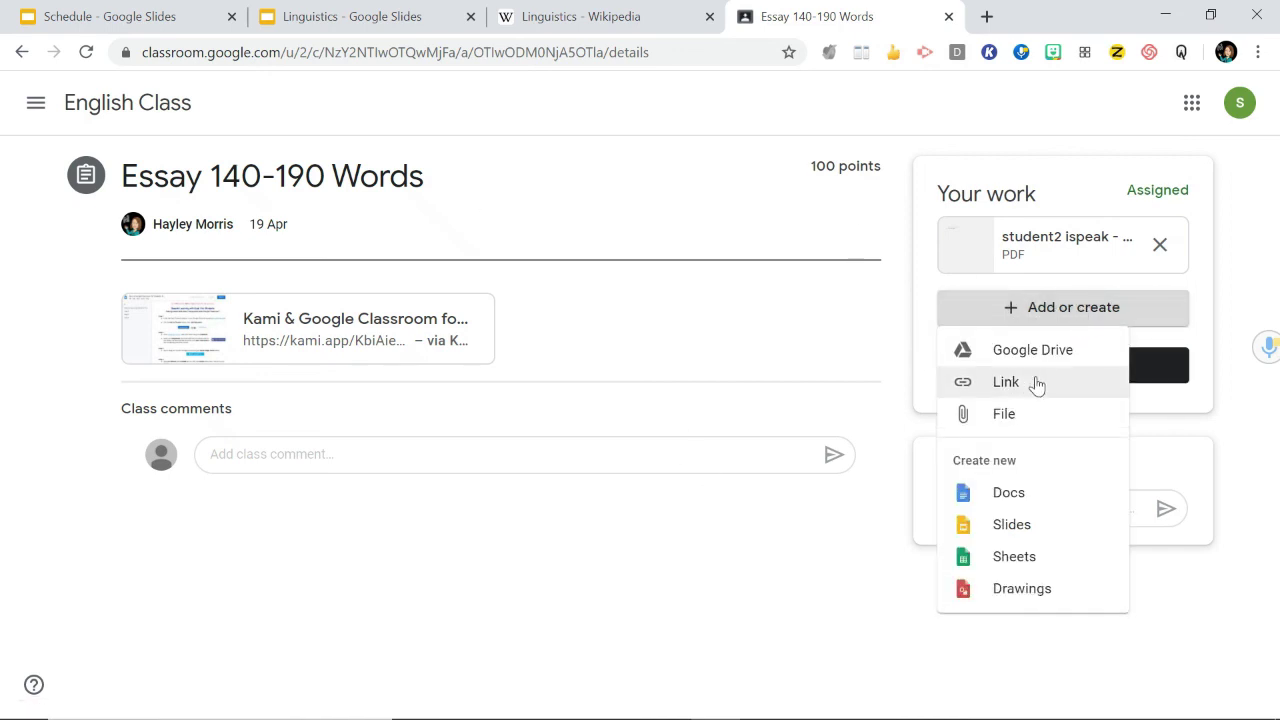
click(1006, 382)
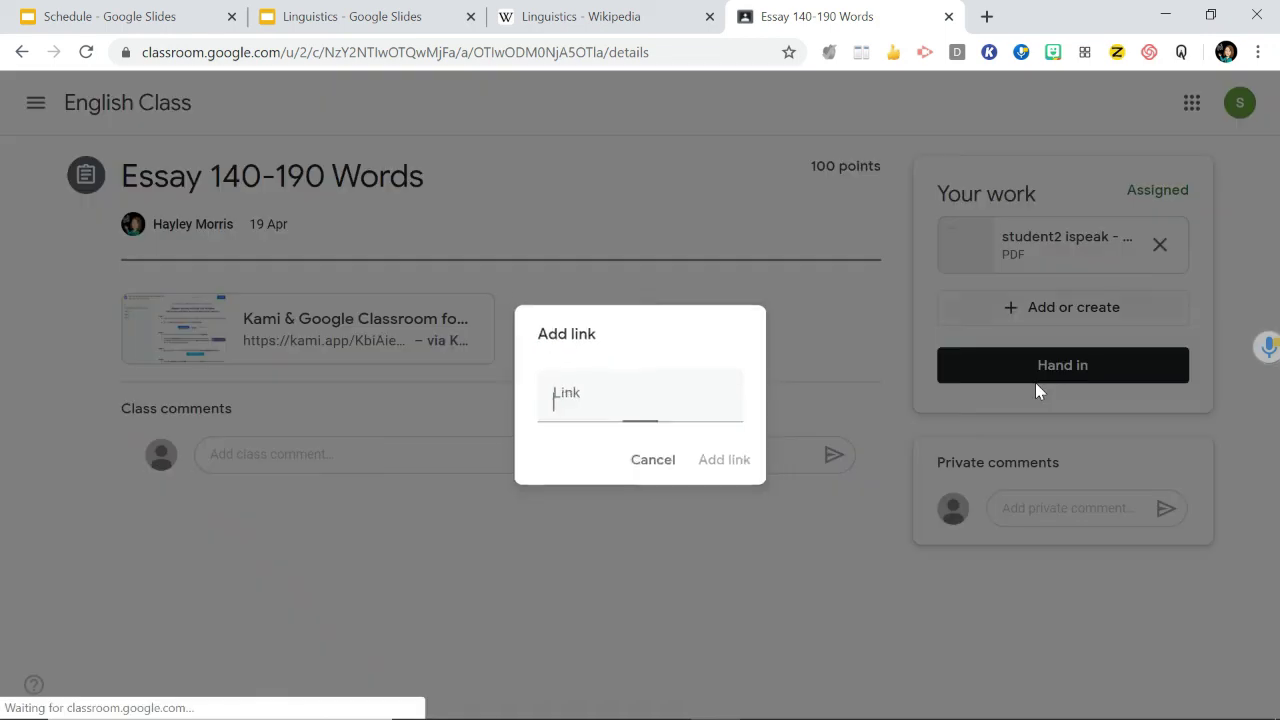
key(ctrl+v)
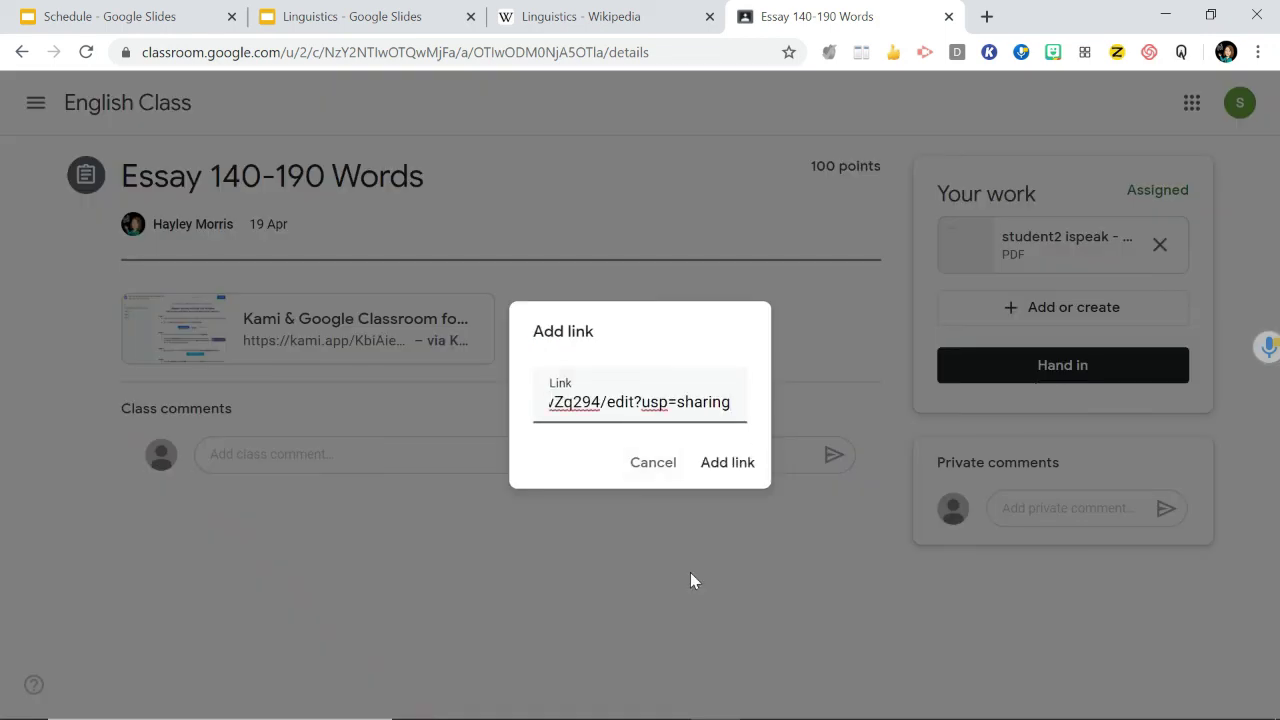
click(656, 470)
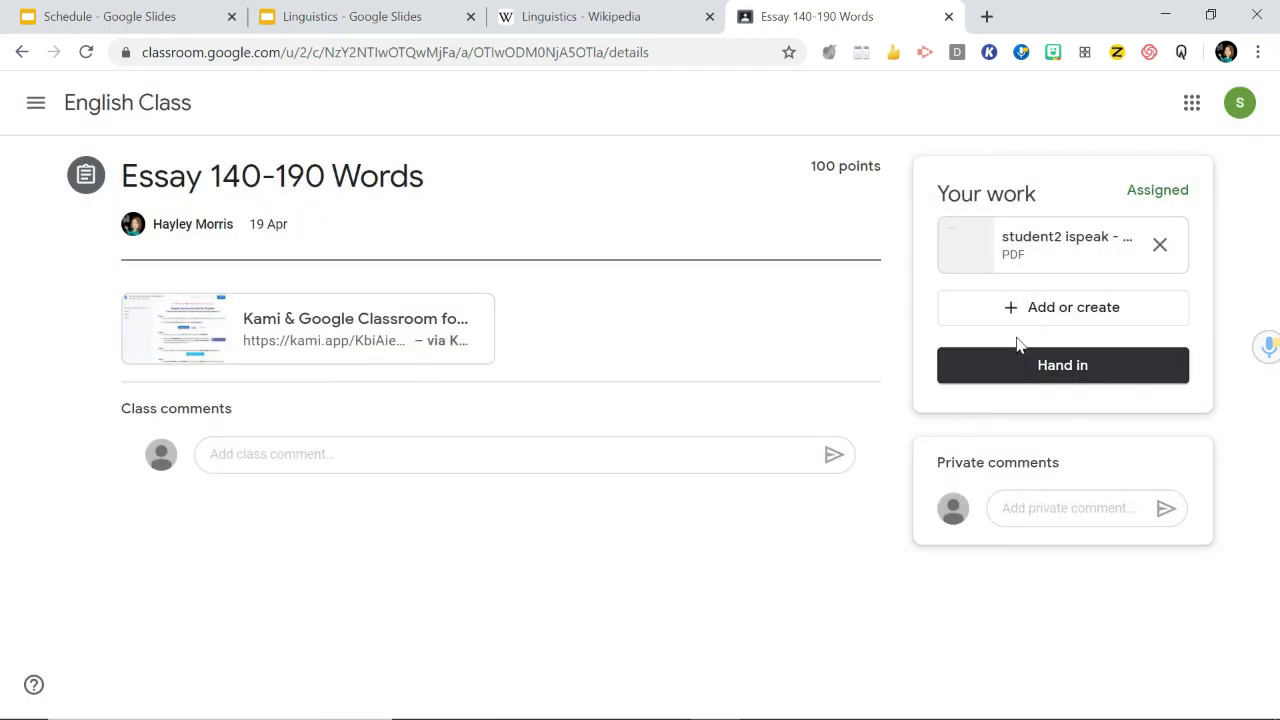
click(1037, 312)
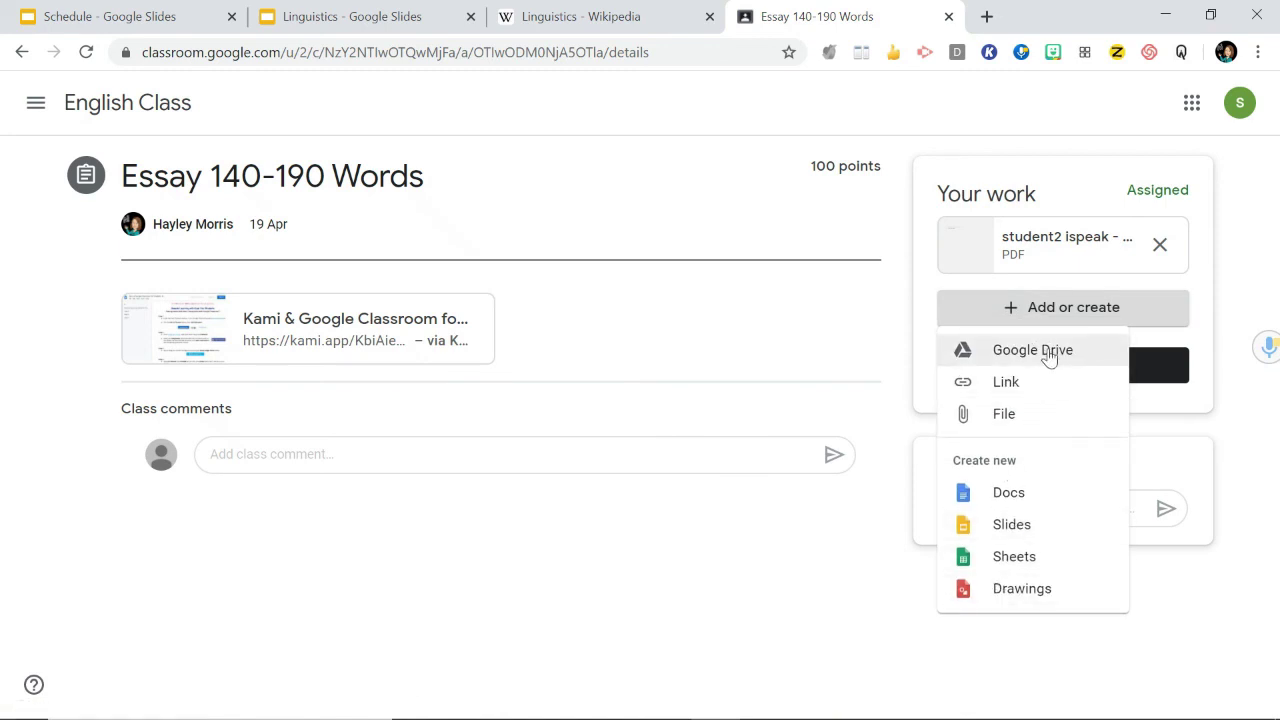
click(345, 18)
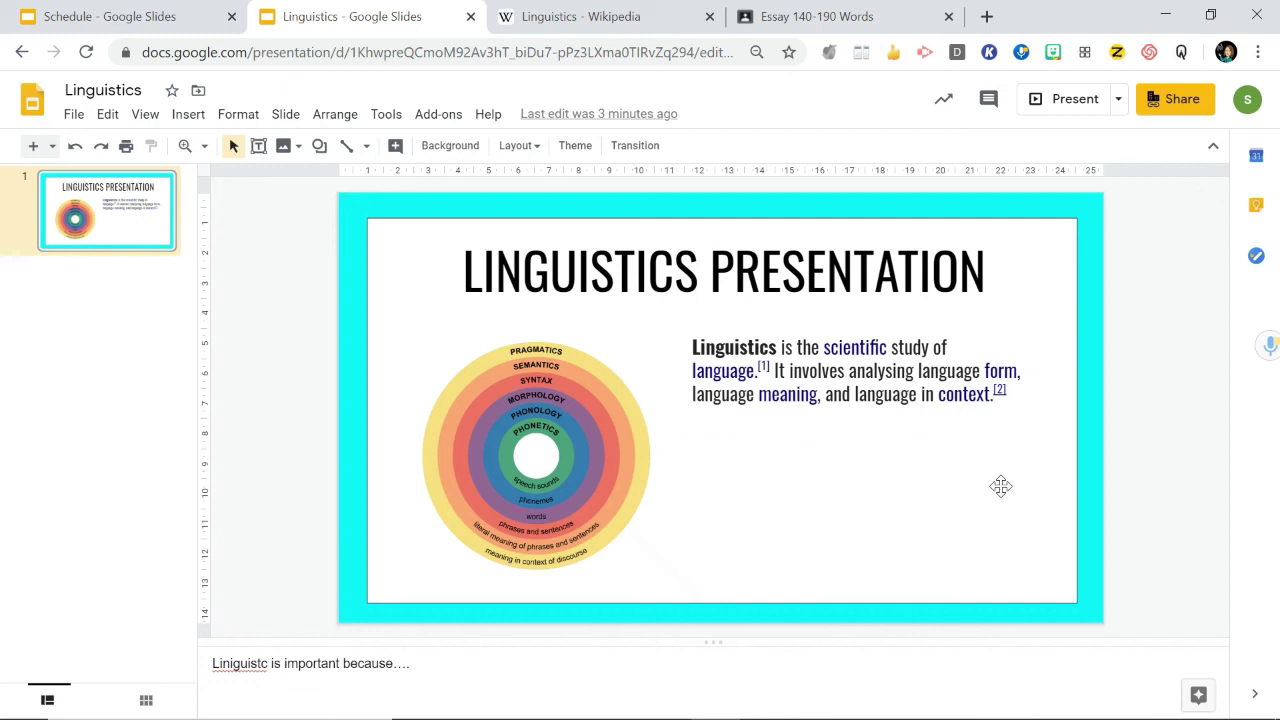
Step: Attach the Linguistics presentation from Google Drive's Recent files to Essay 140-190 Words
click(843, 13)
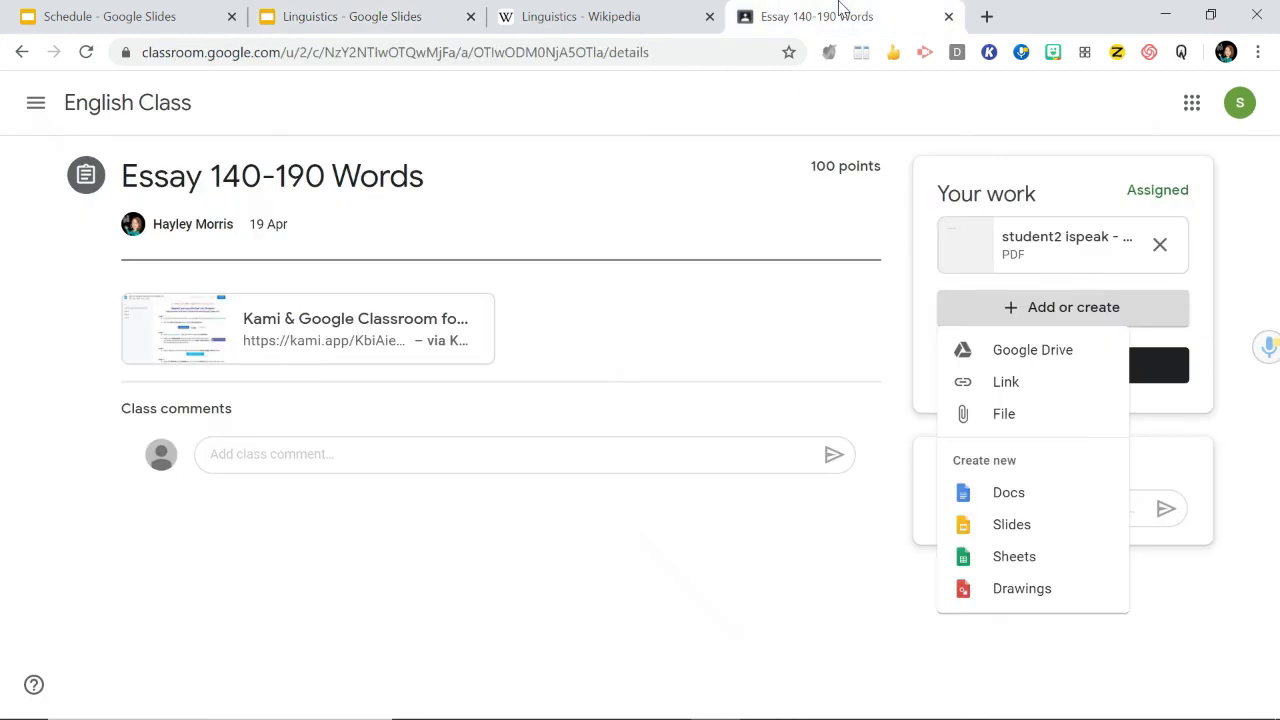
click(1017, 348)
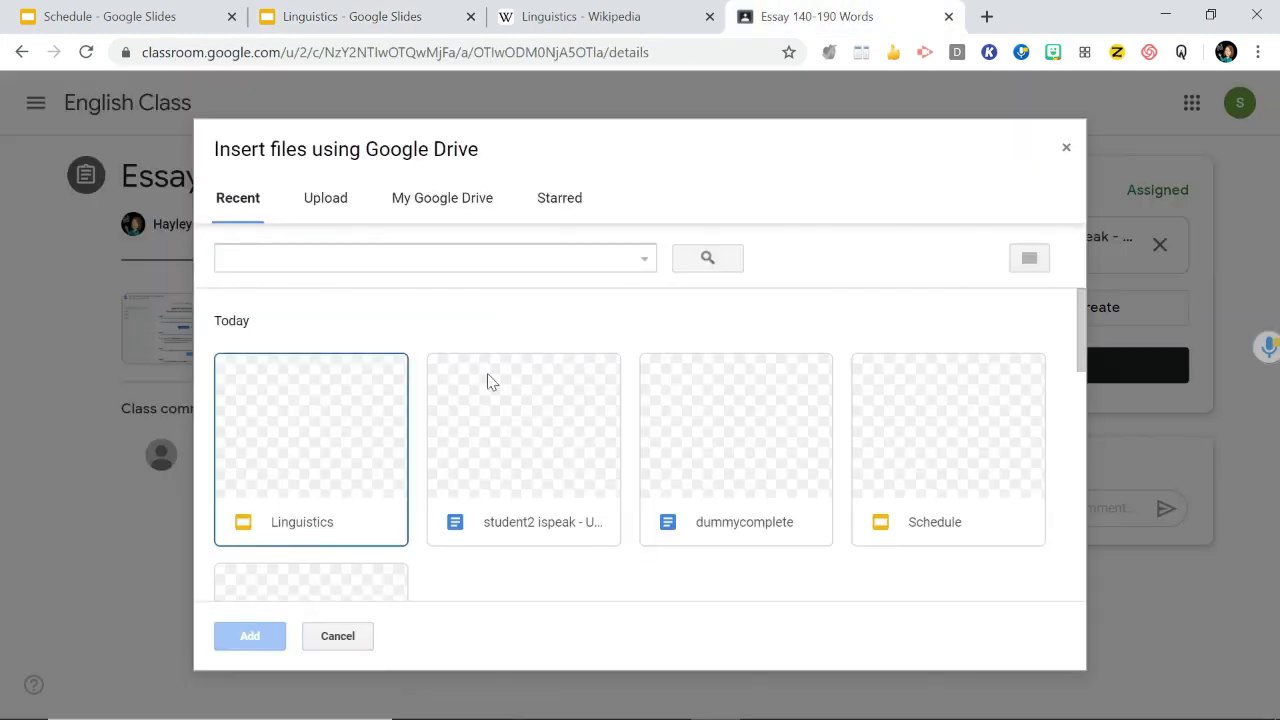
click(340, 466)
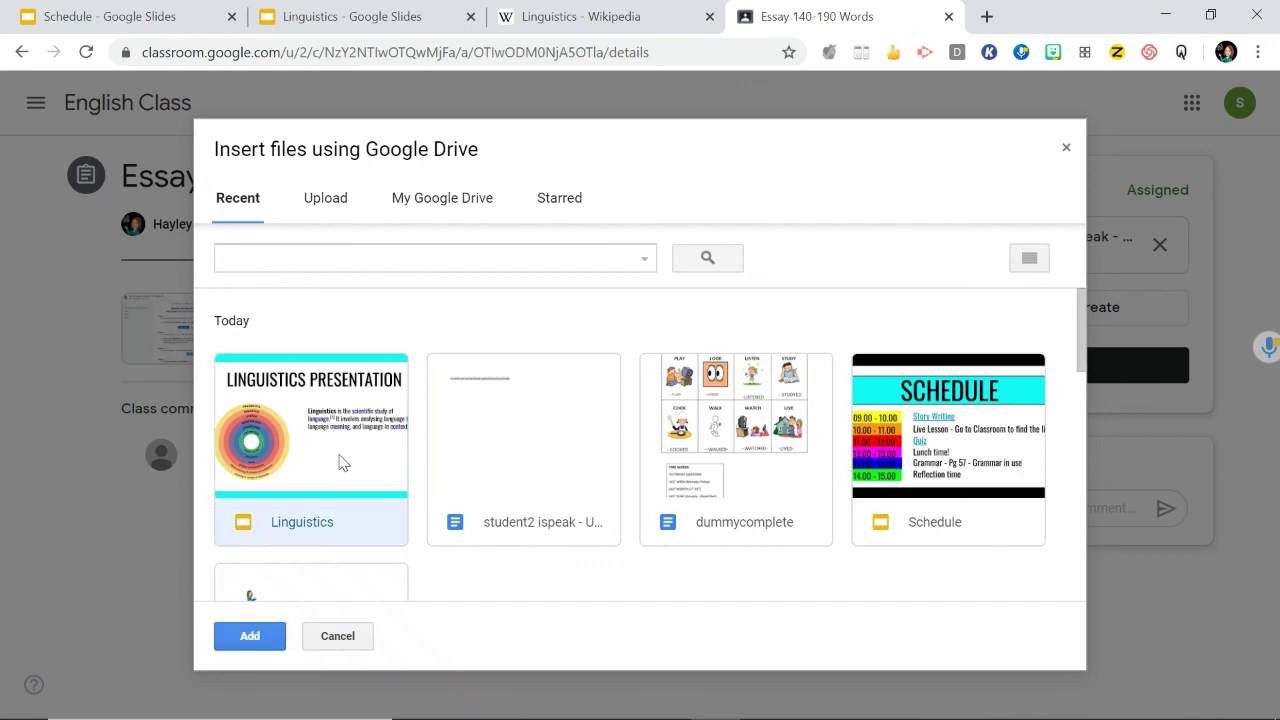
click(251, 636)
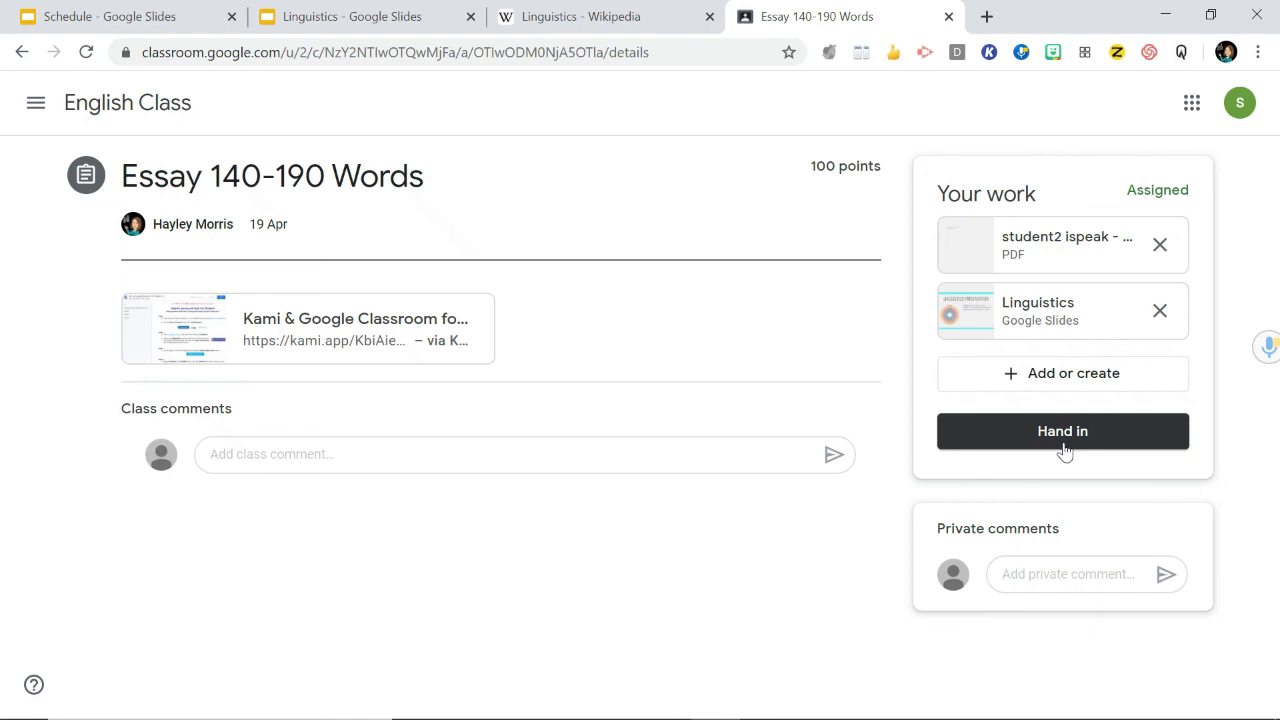
Step: Switch back to the Linguistics - Google Slides browser tab
click(340, 16)
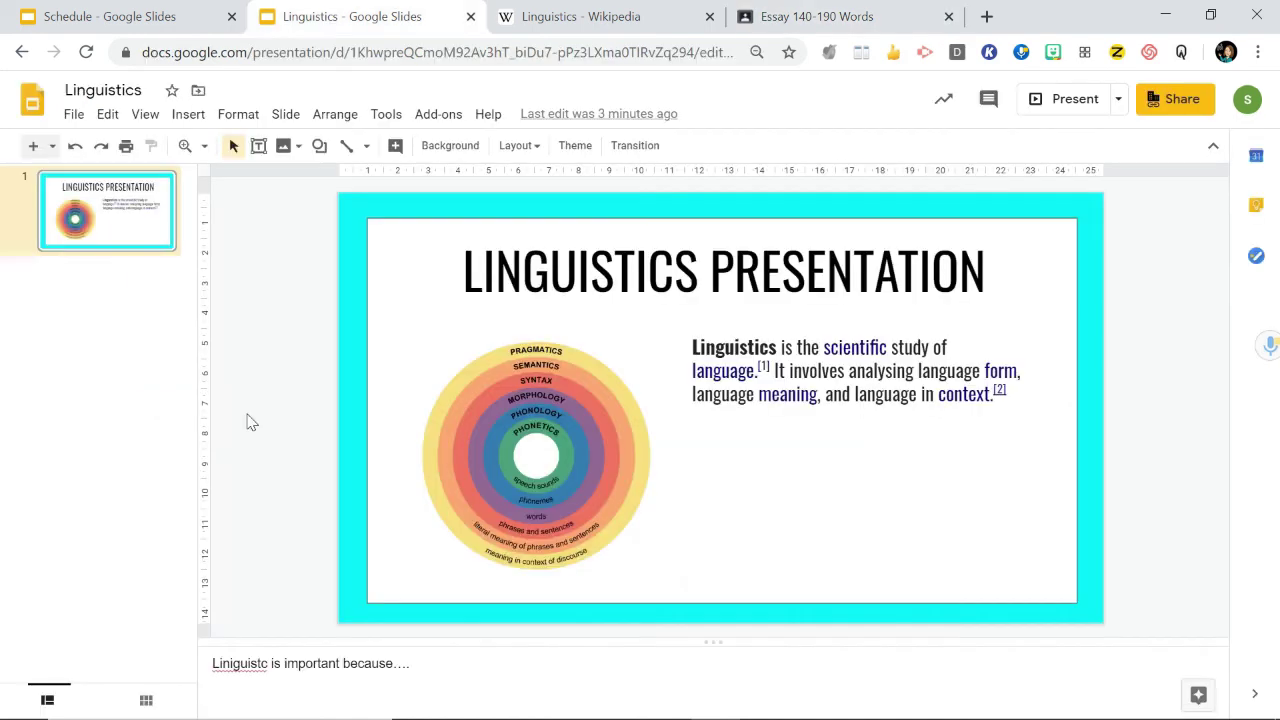